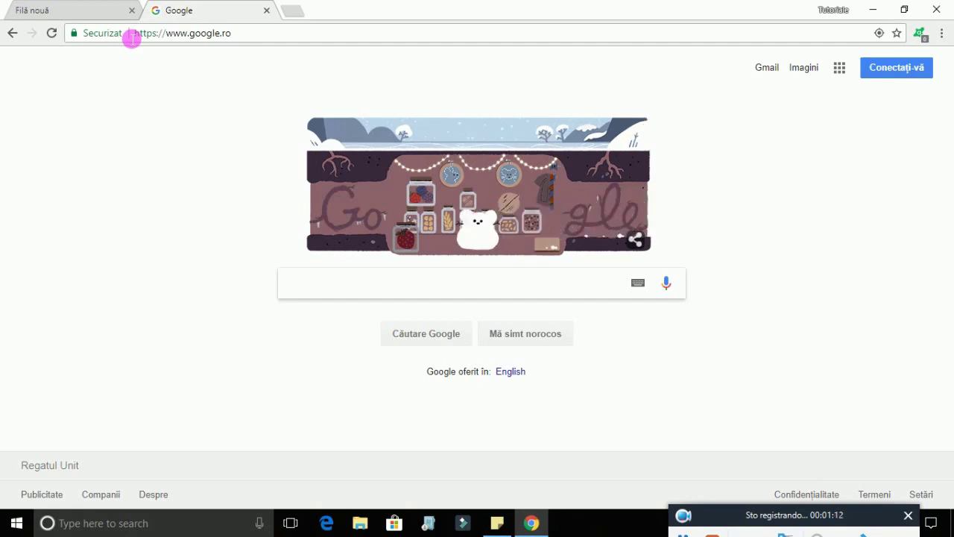
# Step: Search Google for 'insurance car' and open Confused.com's car quote page listing saved cars
pyautogui.write('NSURA')
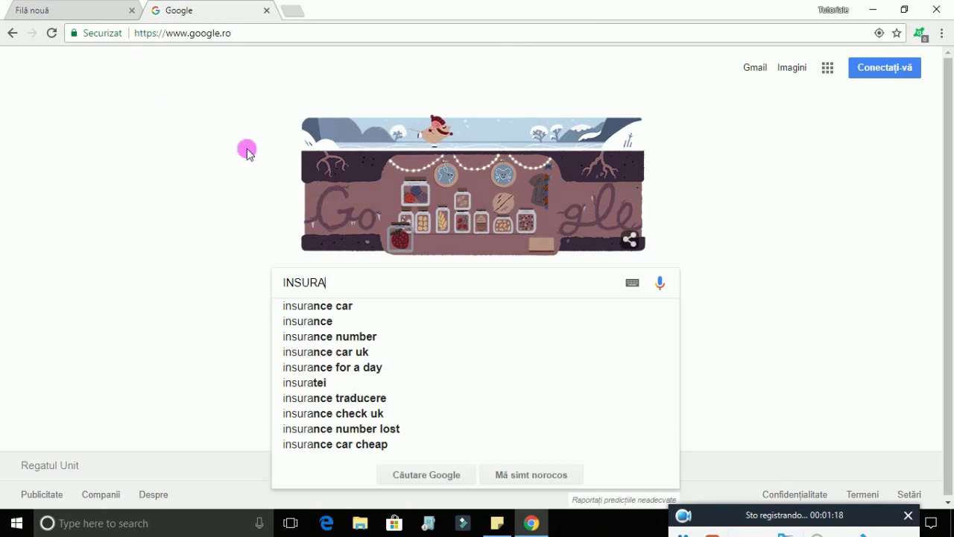
pyautogui.click(335, 307)
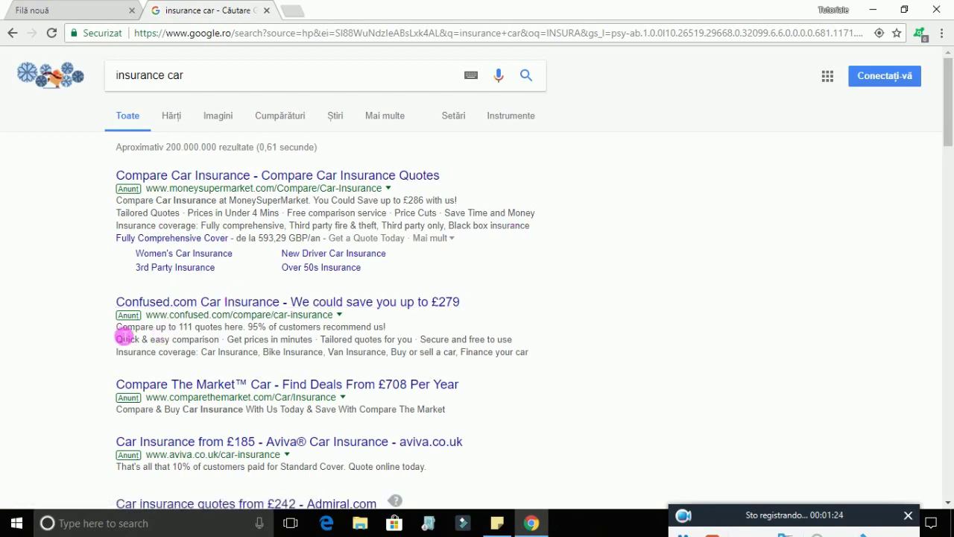
pyautogui.click(190, 302)
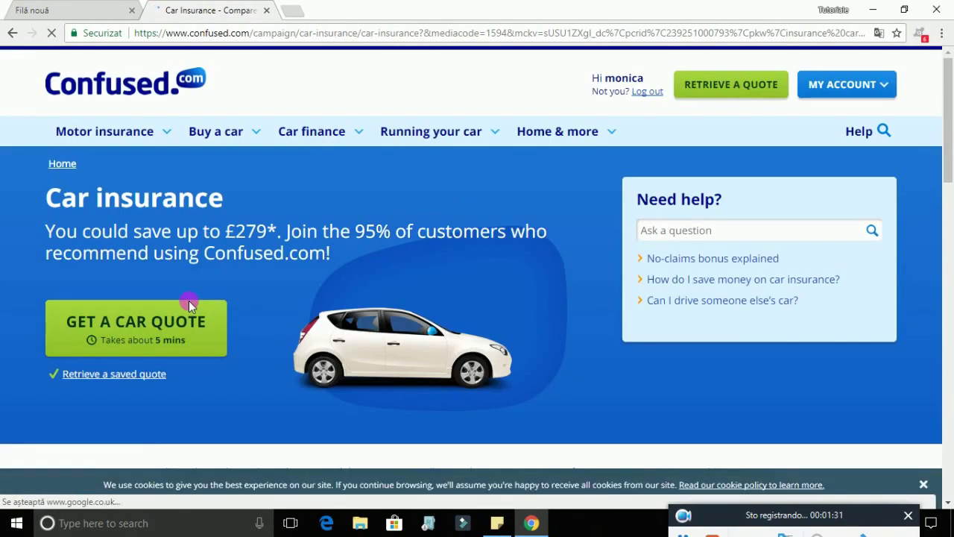
pyautogui.click(189, 302)
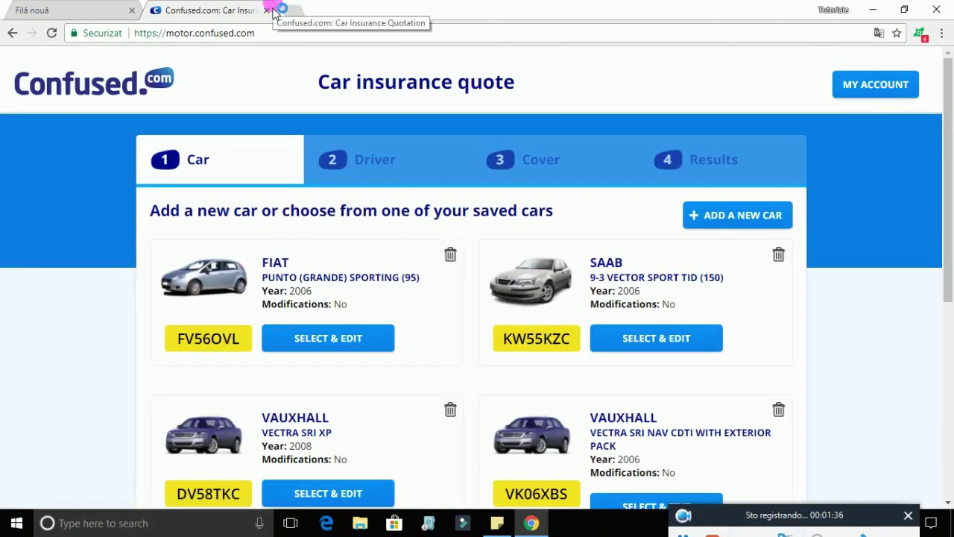
pyautogui.moveTo(948, 201); pyautogui.dragTo(948, 68)
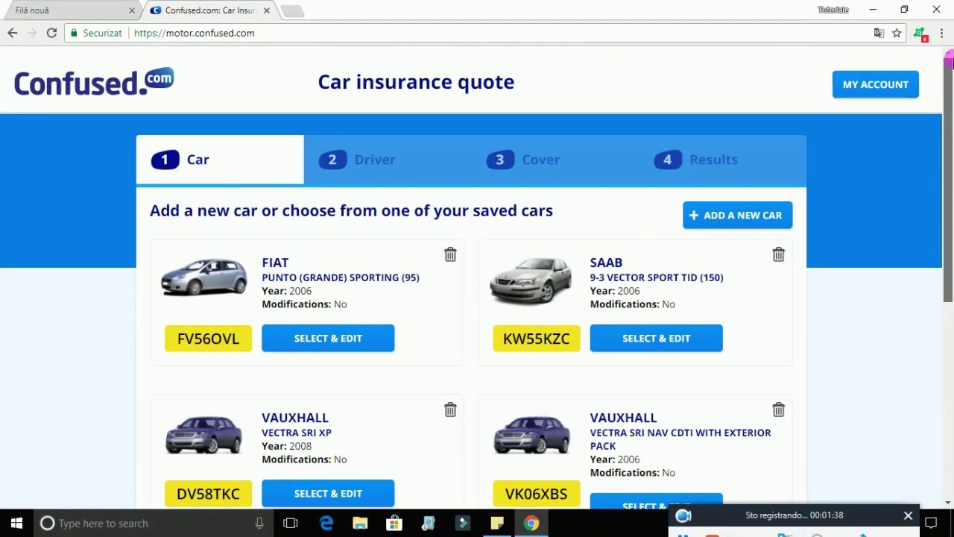
# Step: Close the extra tab, log out of the current account, and open the Create account form
pyautogui.click(113, 7)
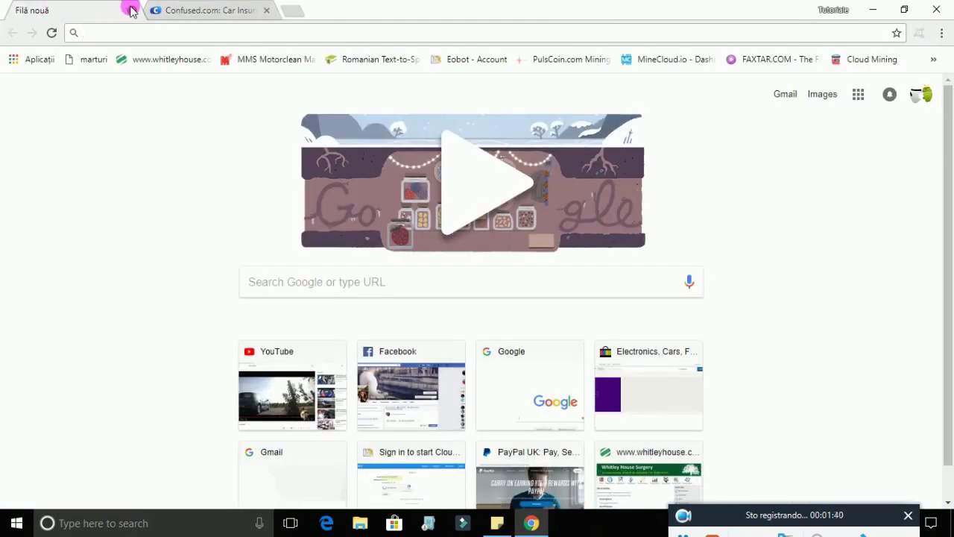
pyautogui.click(131, 9)
pyautogui.click(876, 93)
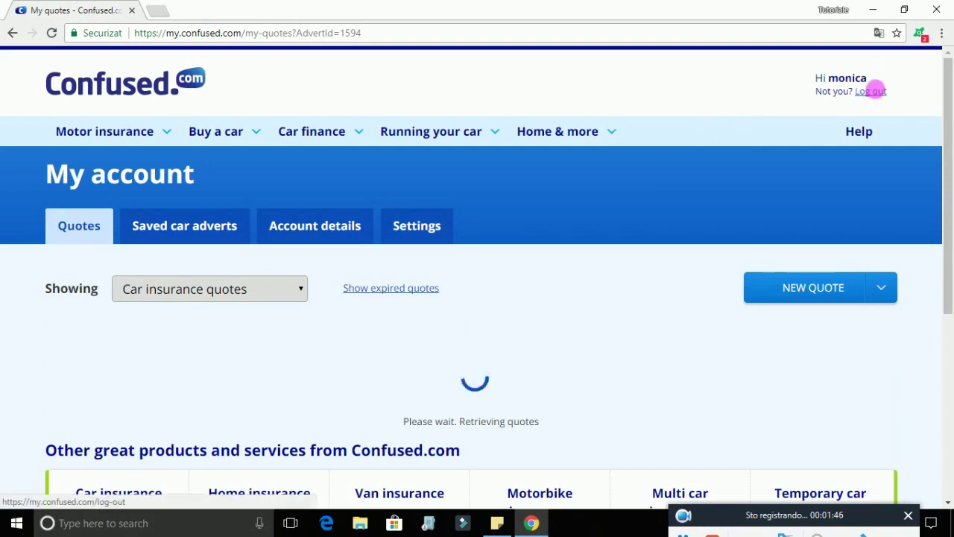
pyautogui.click(871, 91)
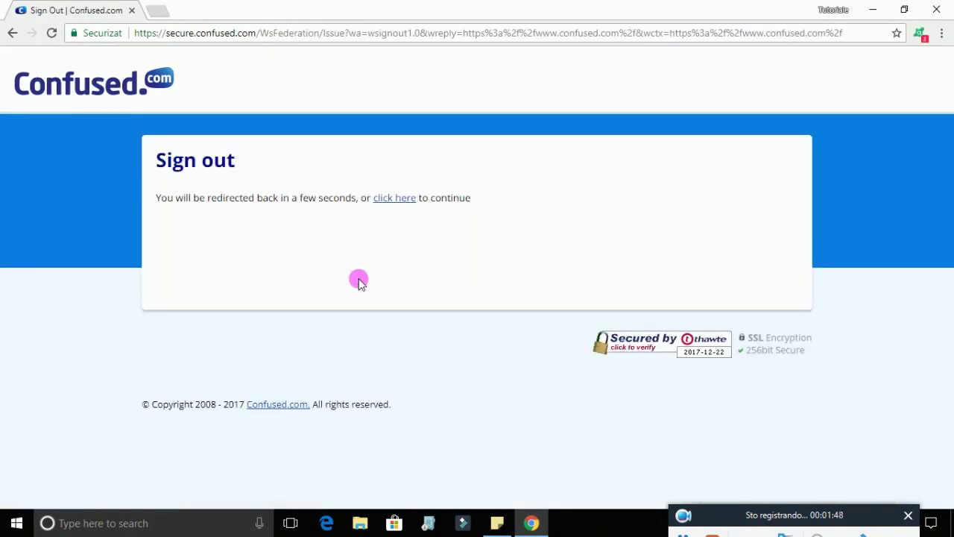
pyautogui.click(401, 200)
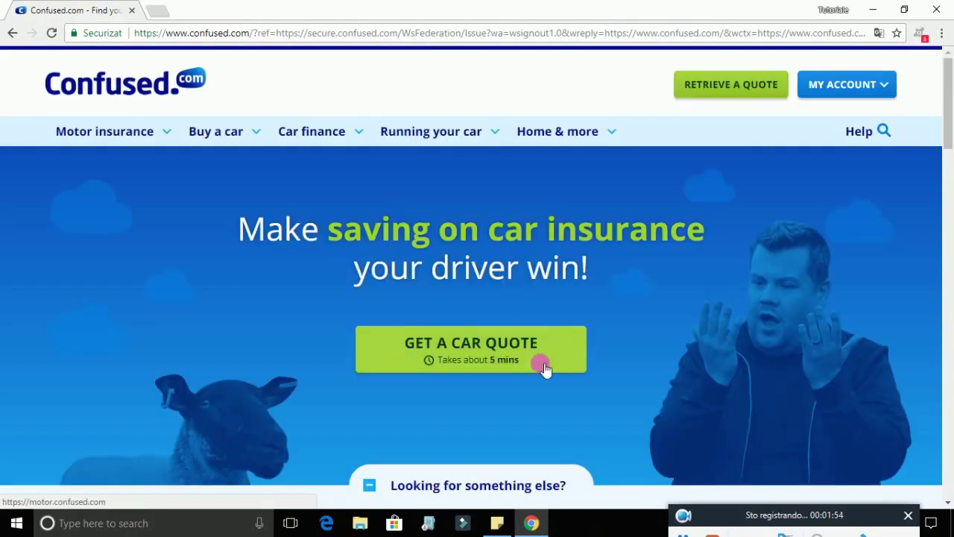
pyautogui.click(877, 83)
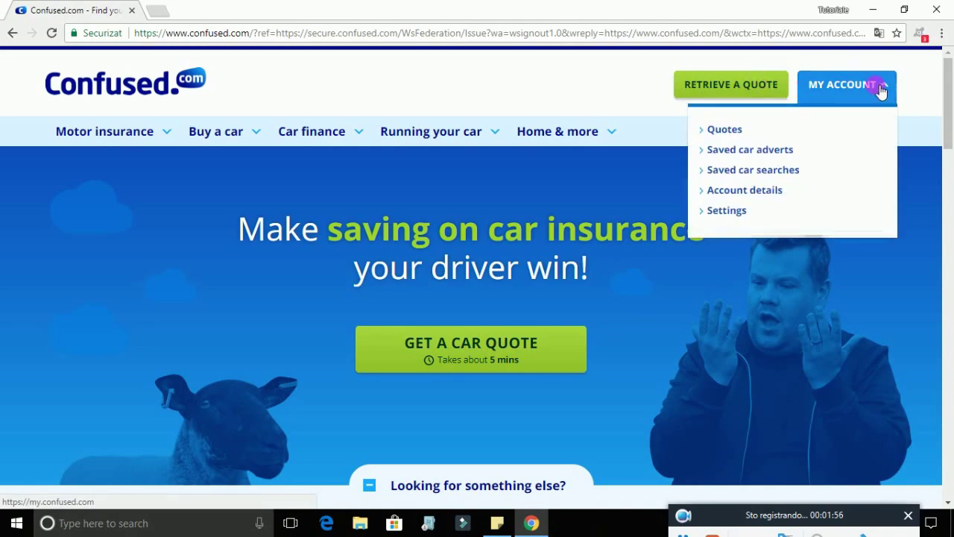
pyautogui.click(785, 254)
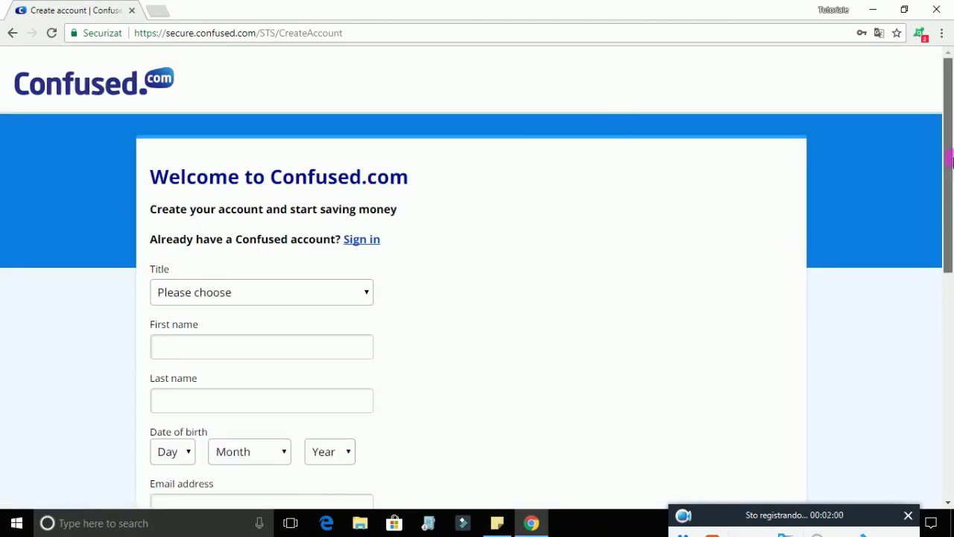
# Step: Choose Mr as the title and enter the account holder's first and last name
pyautogui.moveTo(948, 154); pyautogui.dragTo(947, 196)
pyautogui.click(187, 208)
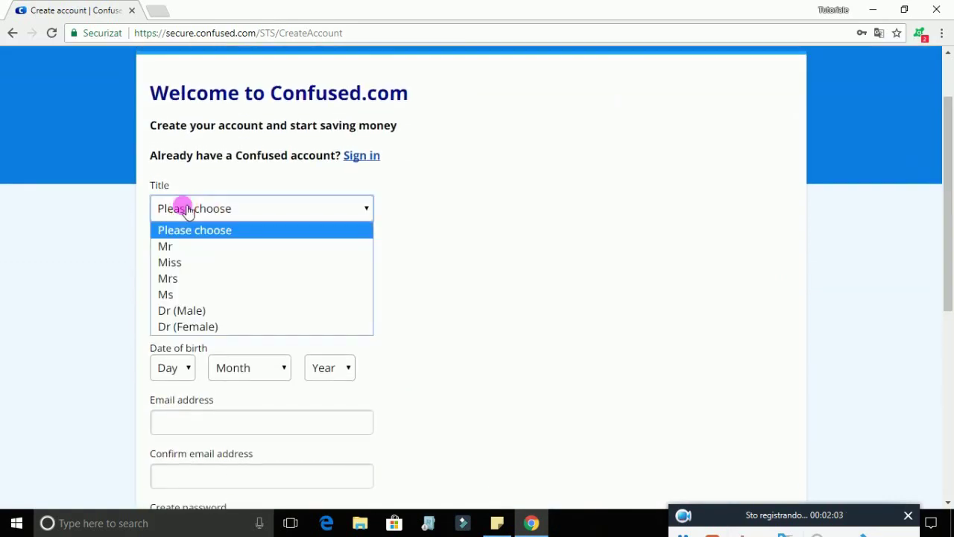
pyautogui.click(190, 247)
pyautogui.click(180, 264)
pyautogui.write('M')
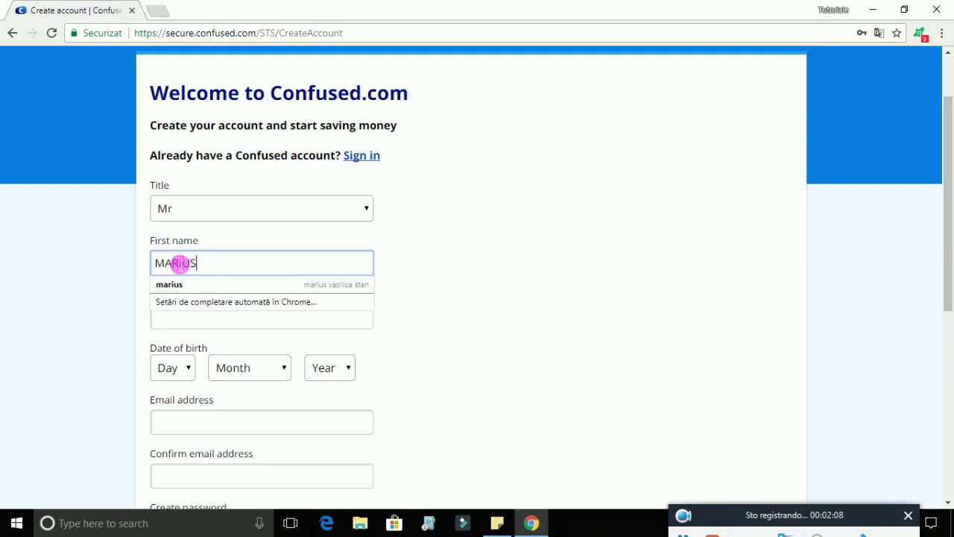
pyautogui.write('ARIUS')
pyautogui.click(52, 313)
pyautogui.click(166, 325)
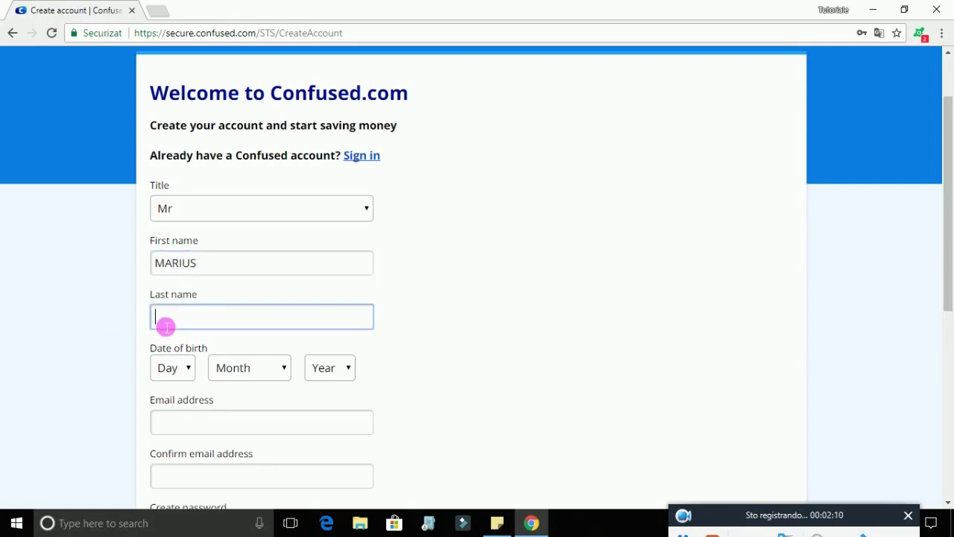
pyautogui.write('APP')
pyautogui.click(82, 314)
# Step: Set the date of birth to 15 September 1986
pyautogui.click(168, 369)
pyautogui.click(168, 282)
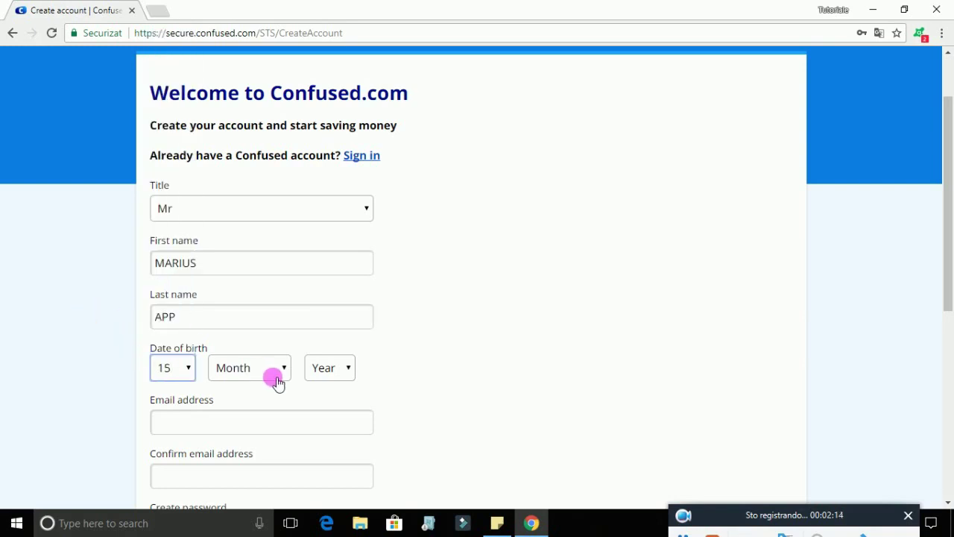
pyautogui.click(268, 377)
pyautogui.click(261, 298)
pyautogui.click(349, 375)
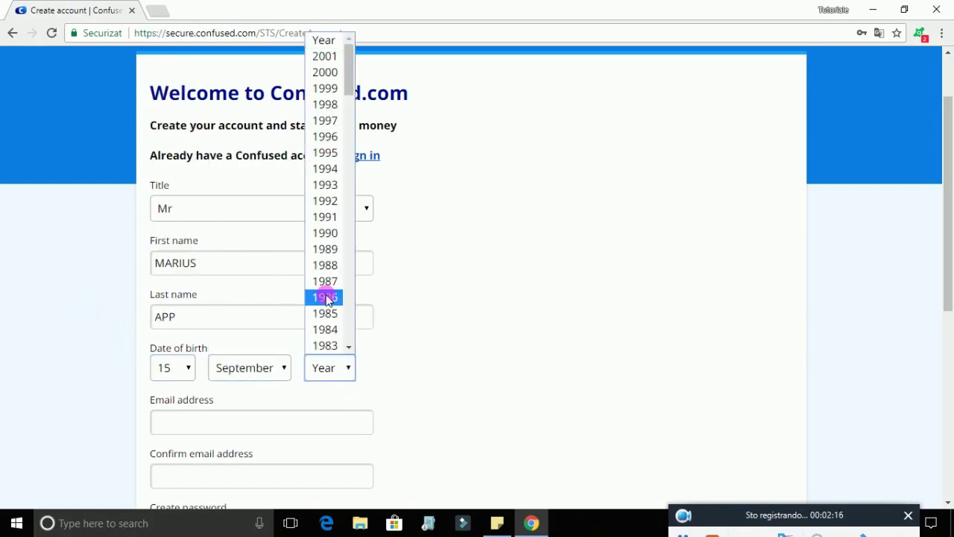
pyautogui.click(326, 299)
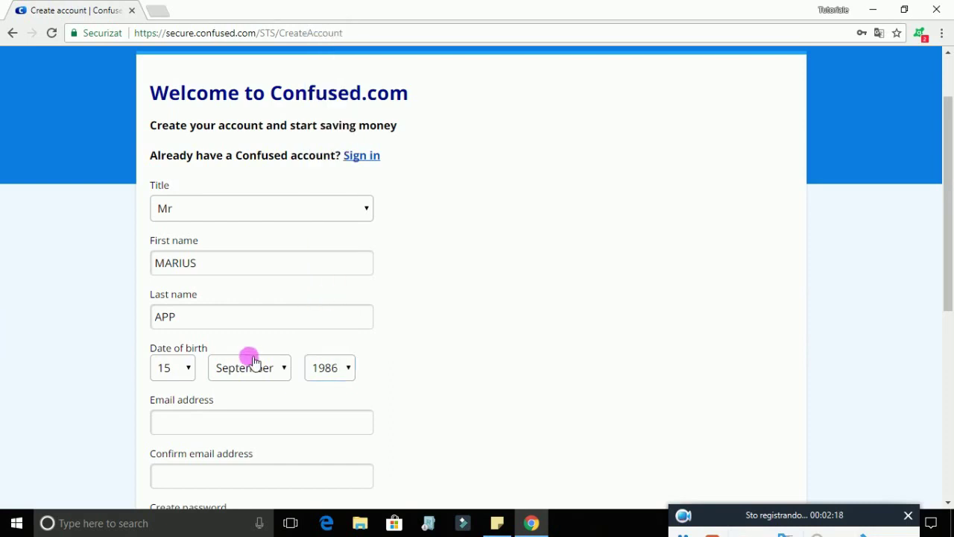
# Step: Enter the account holder's e-mail address and correct the extra character in it
pyautogui.moveTo(951, 216); pyautogui.dragTo(948, 319)
pyautogui.click(194, 192)
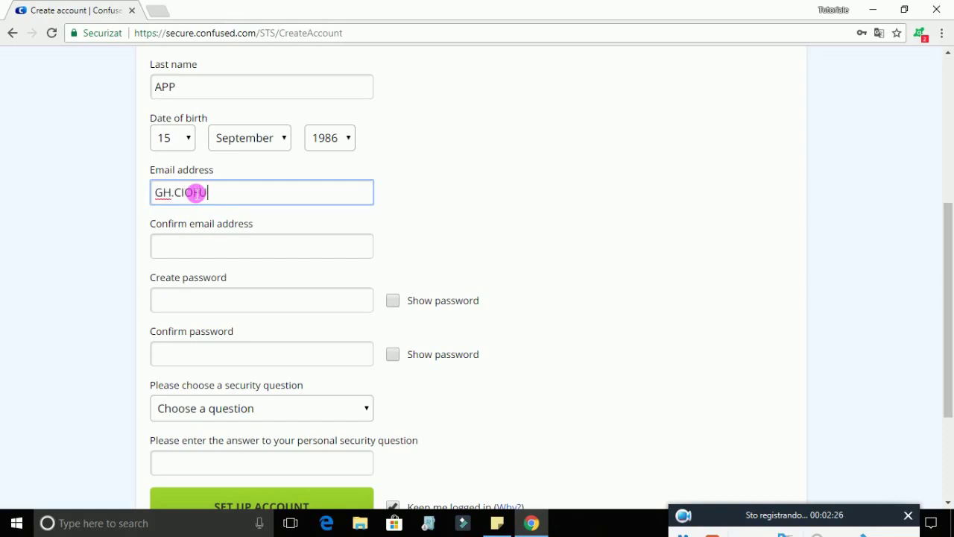
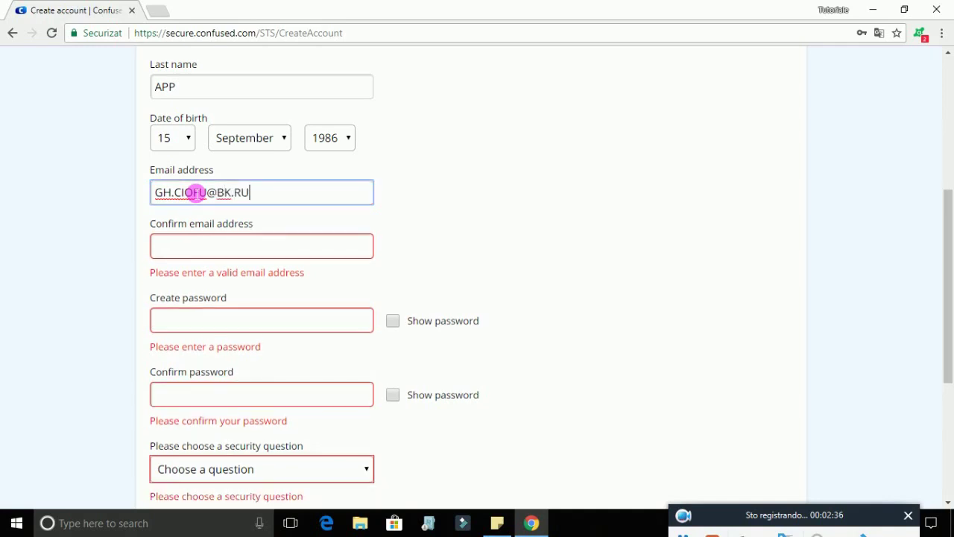
pyautogui.click(36, 78)
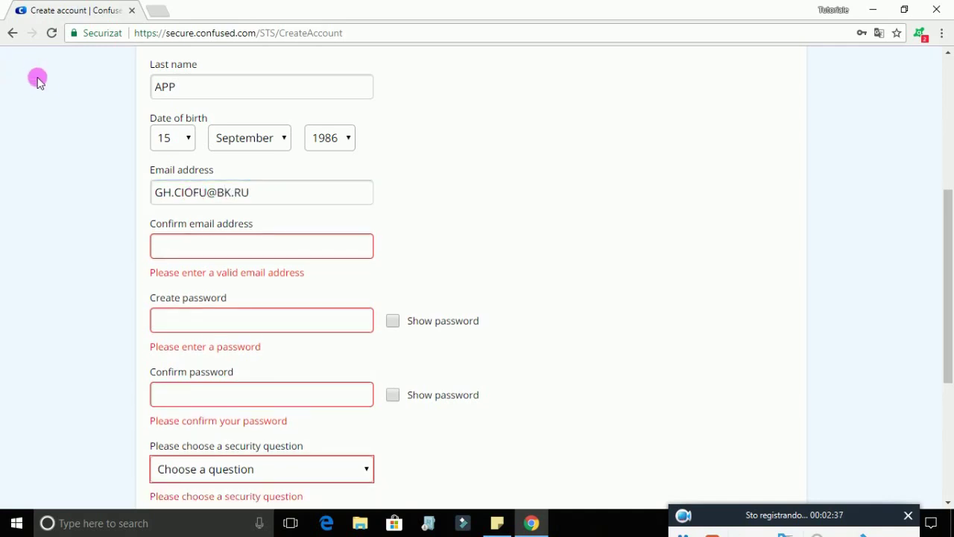
pyautogui.tripleClick(191, 192)
pyautogui.rightClick(193, 193)
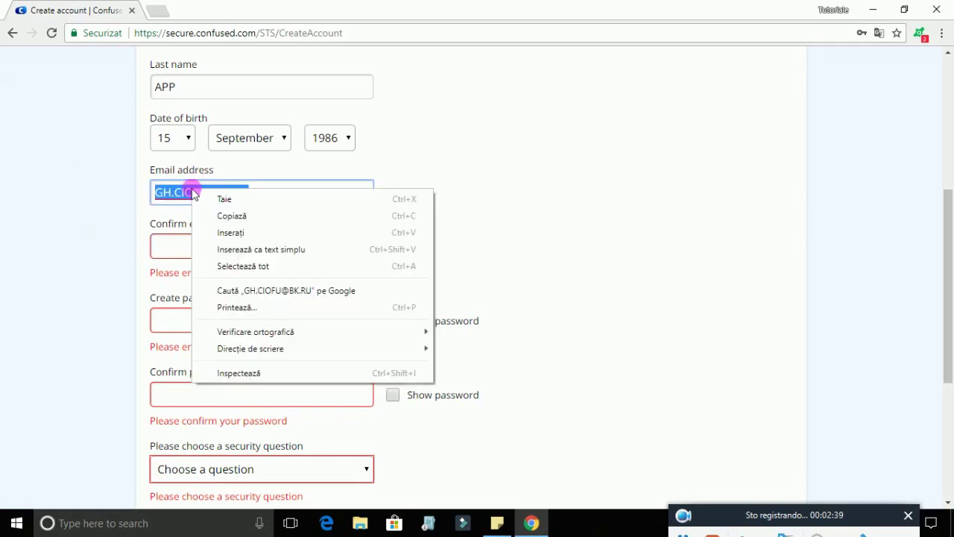
pyautogui.click(222, 216)
pyautogui.click(185, 252)
pyautogui.rightClick(183, 255)
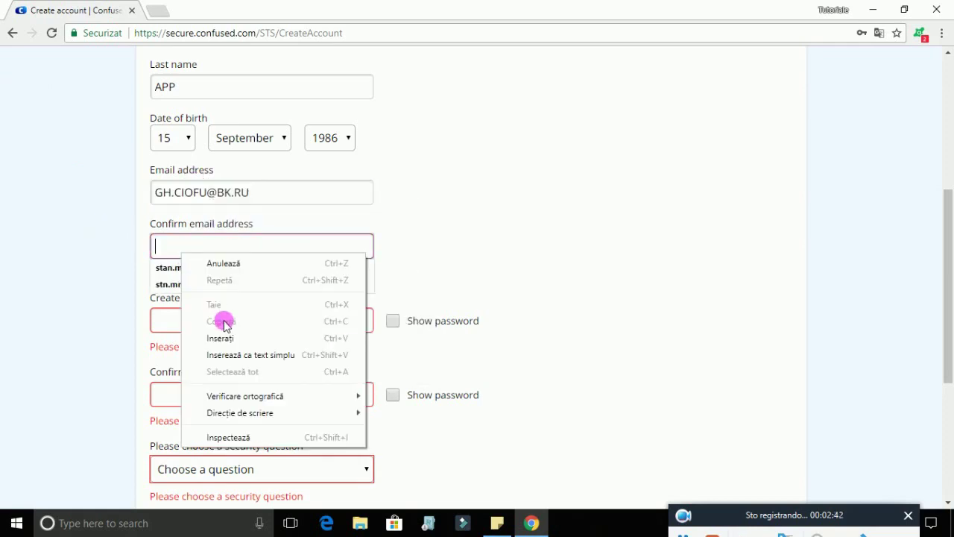
pyautogui.click(75, 228)
pyautogui.click(197, 254)
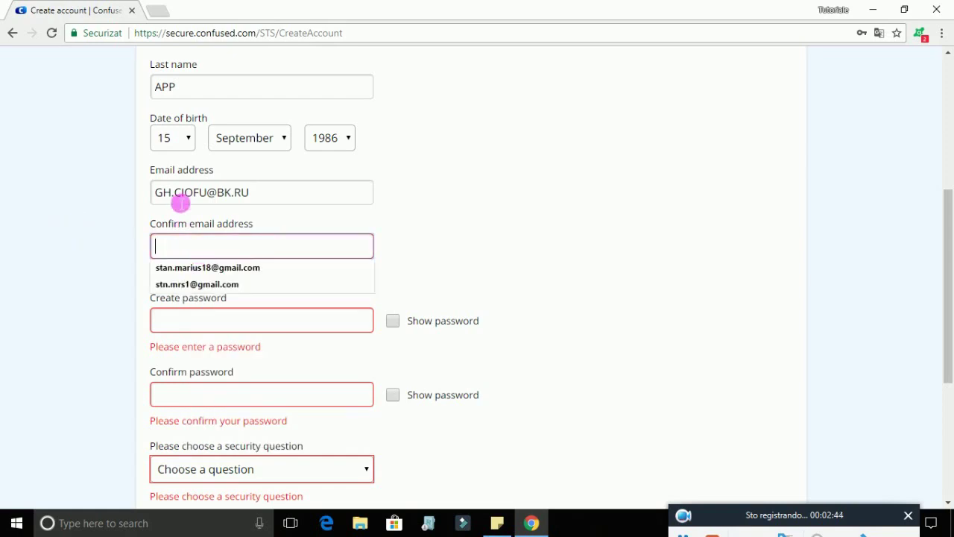
pyautogui.click(179, 197)
pyautogui.press('BackSpace')
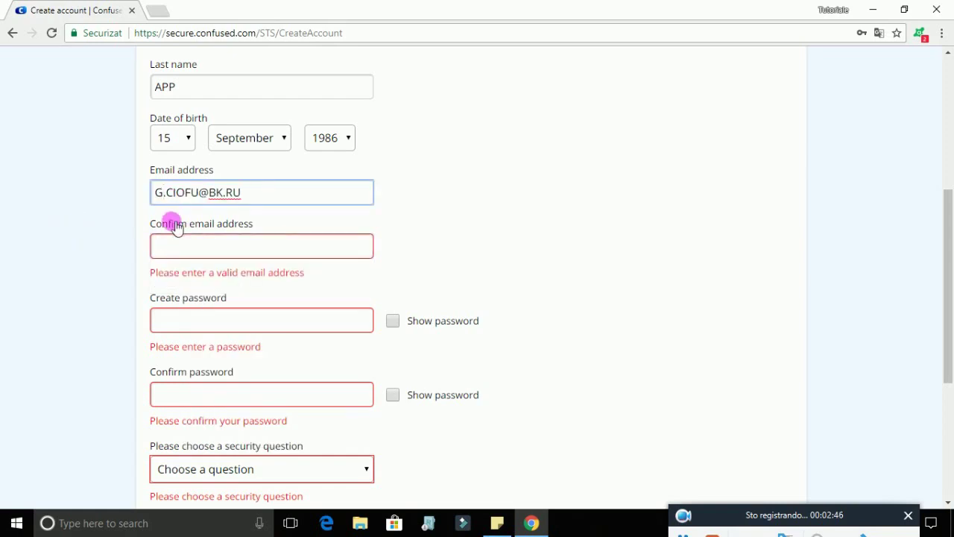
# Step: Fill in the Confirm e-mail field with the same address
pyautogui.click(192, 257)
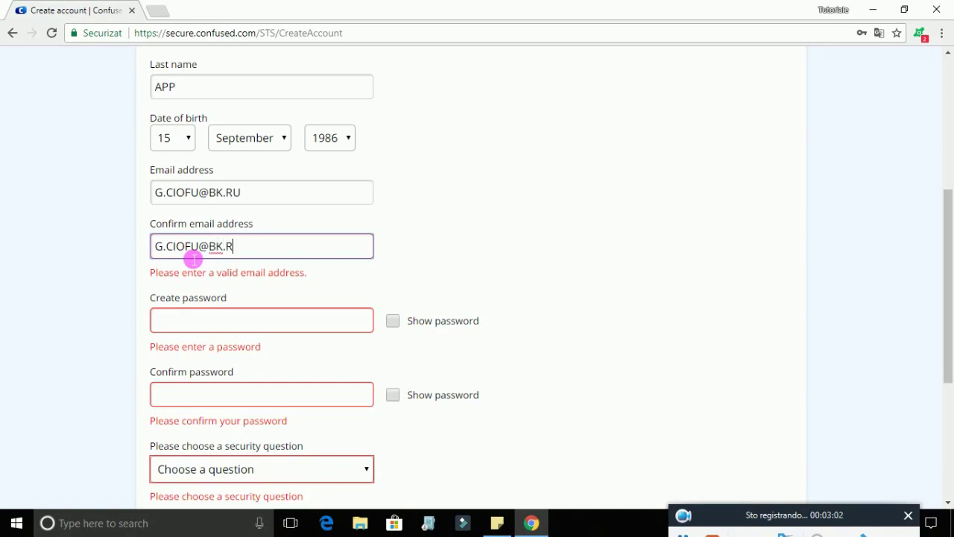
pyautogui.doubleClick(32, 228)
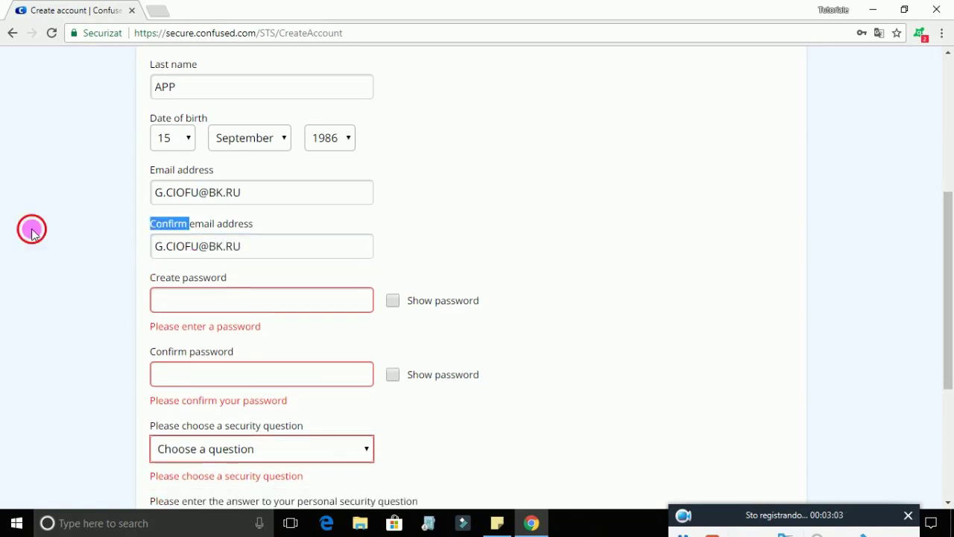
# Step: Enter the account password and repeat it in Confirm password
pyautogui.click(205, 307)
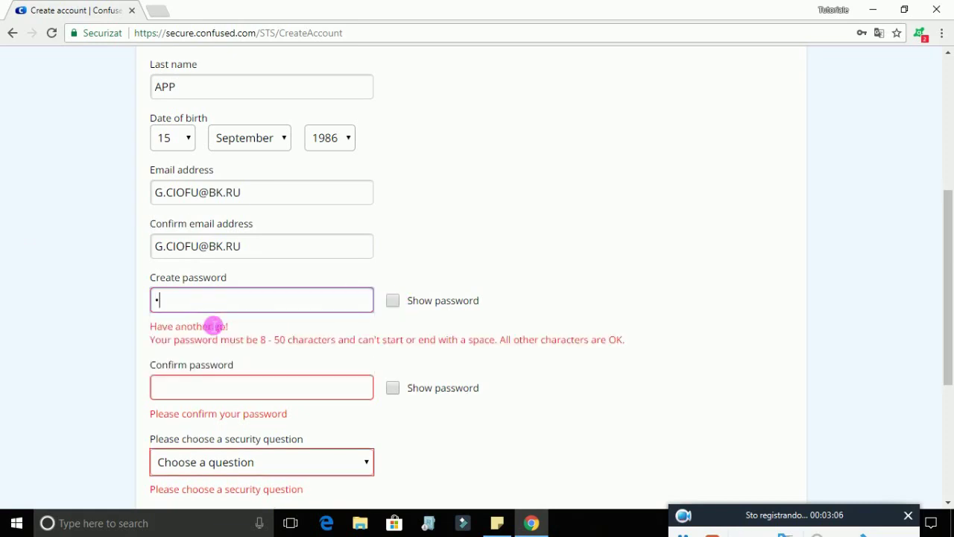
pyautogui.press('BackSpace')
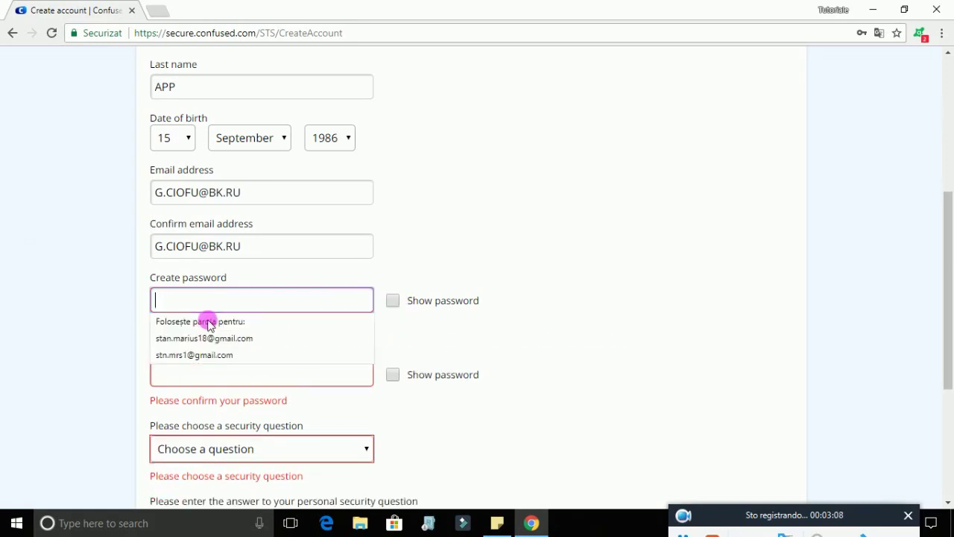
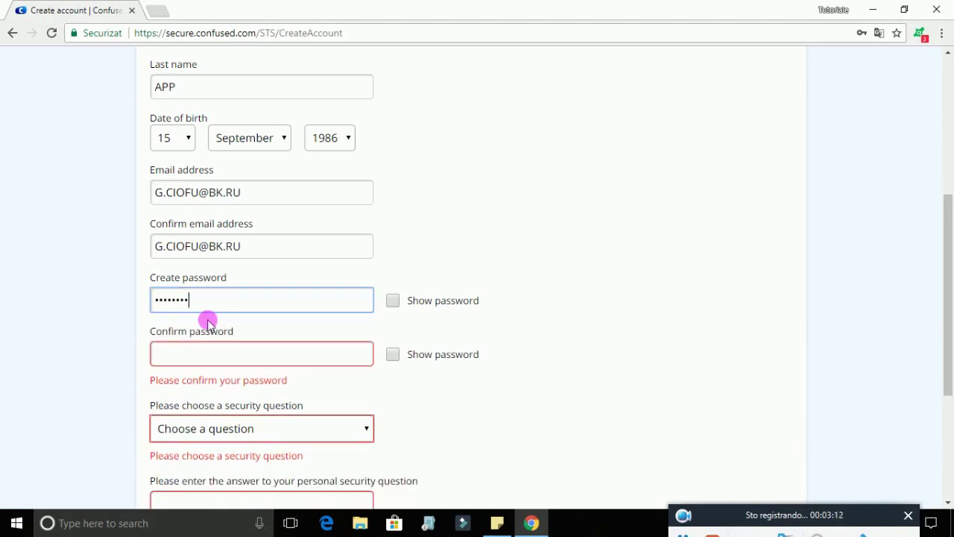
pyautogui.click(201, 351)
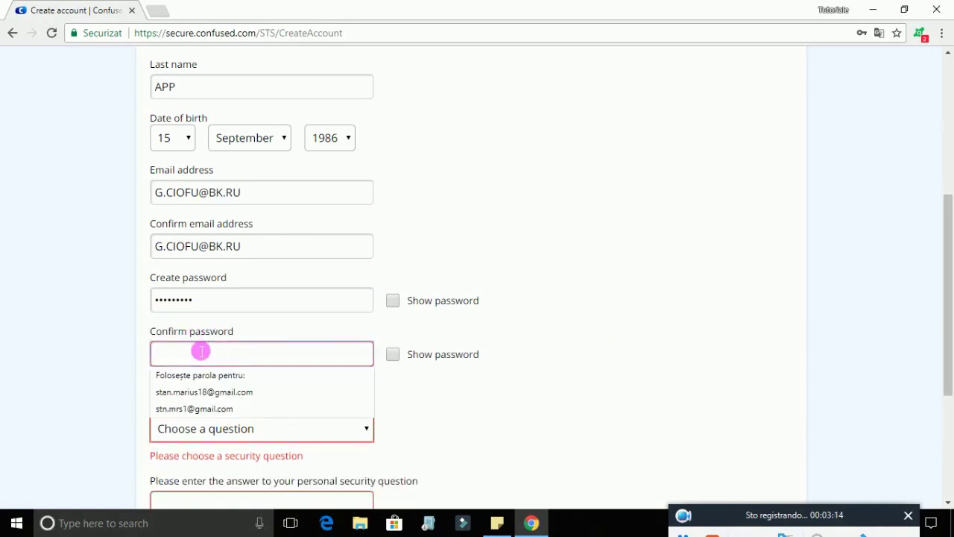
pyautogui.write('a')
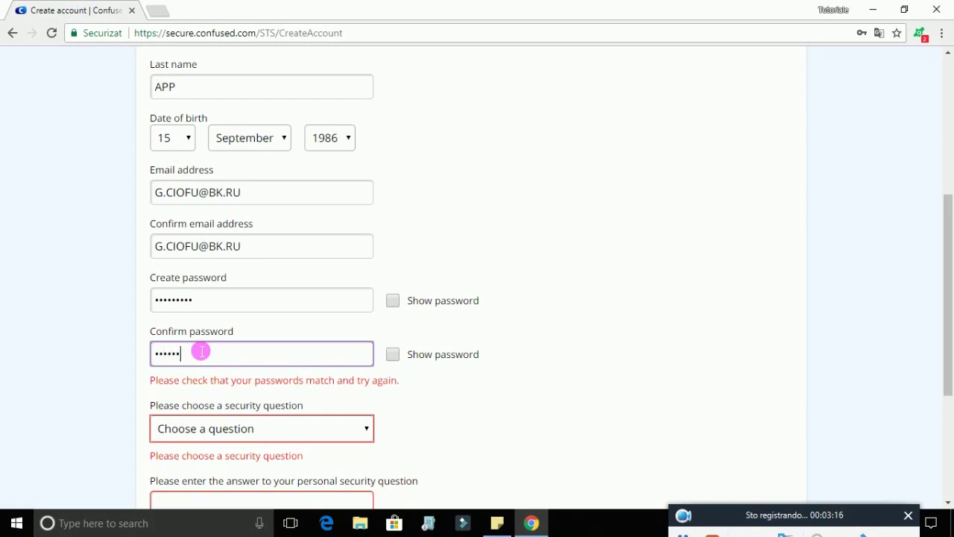
pyautogui.write('aa')
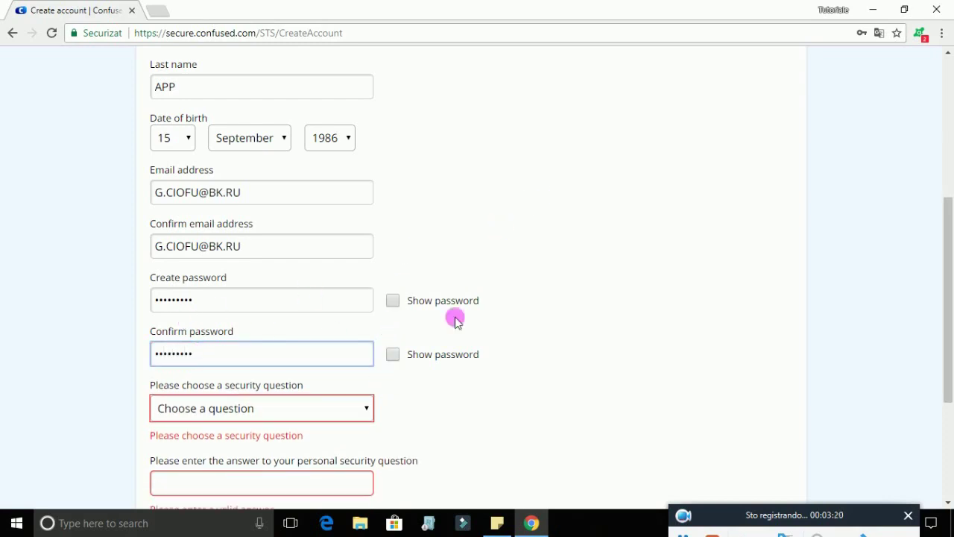
# Step: Choose the first-job security question, type its answer, and submit the new account
pyautogui.scroll(-2, 951, 262)
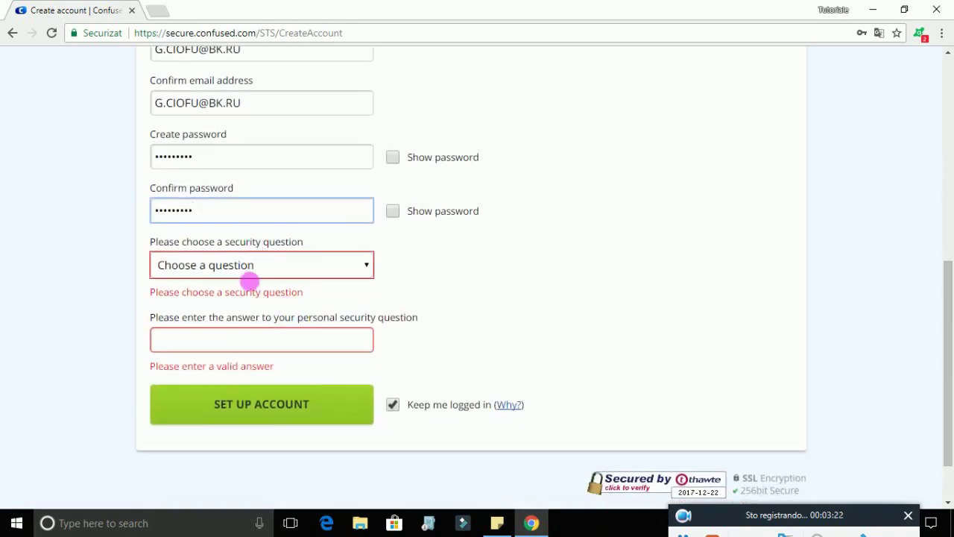
pyautogui.click(260, 266)
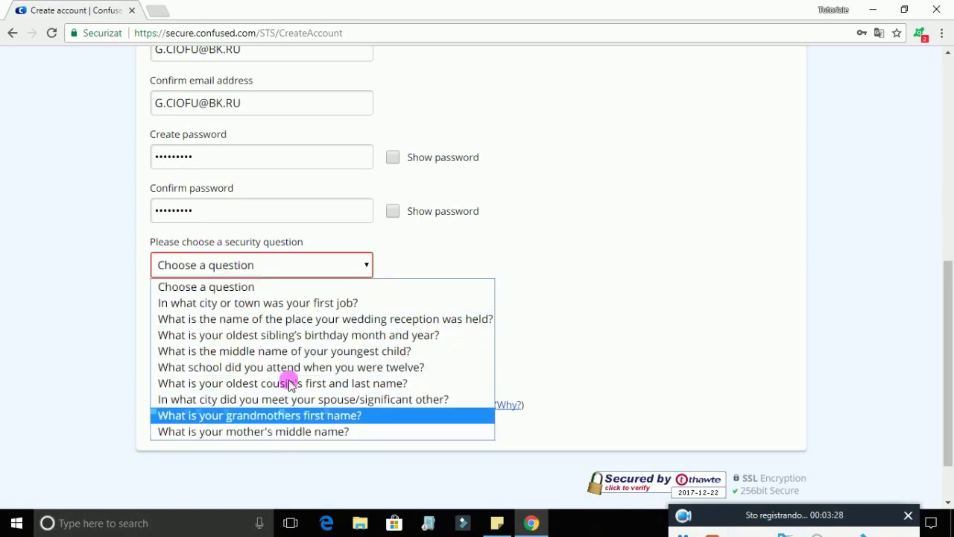
pyautogui.click(261, 306)
pyautogui.click(226, 328)
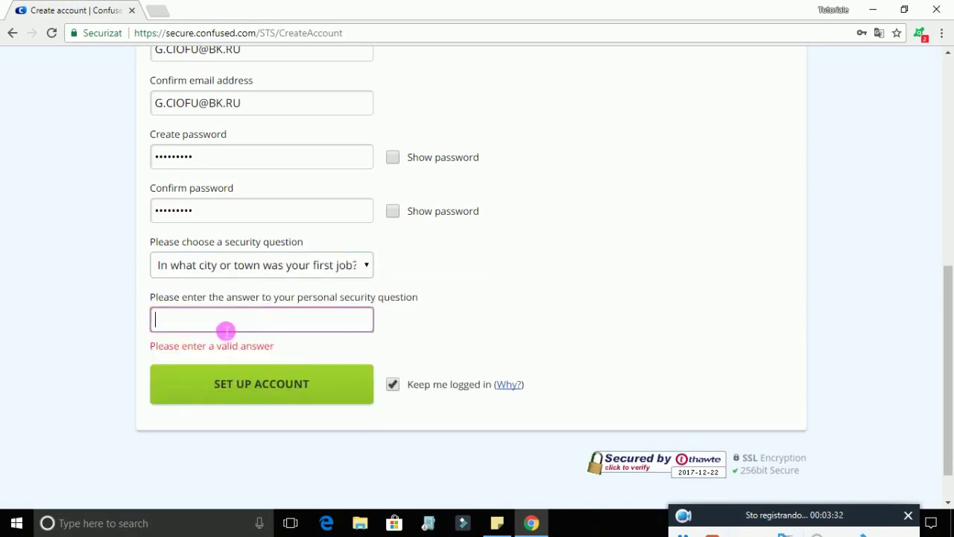
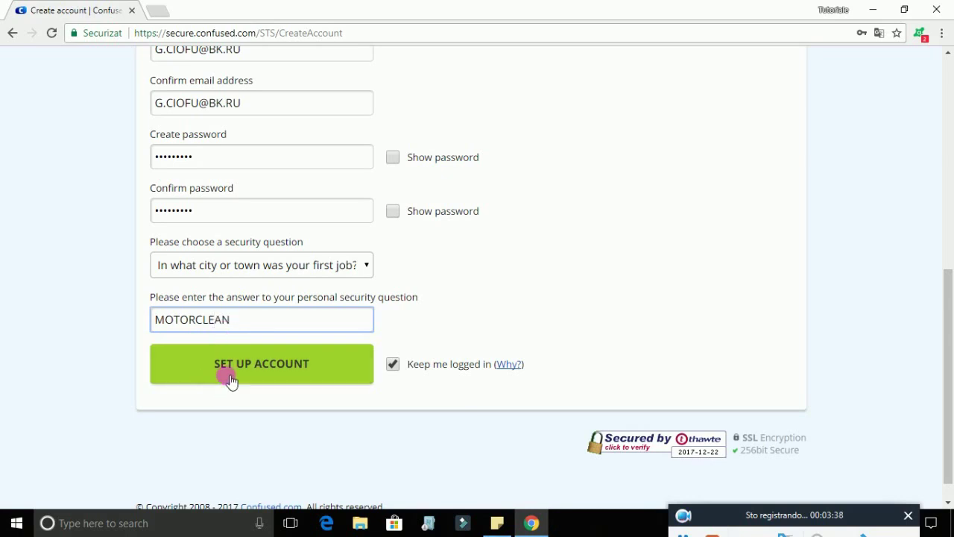
pyautogui.click(227, 377)
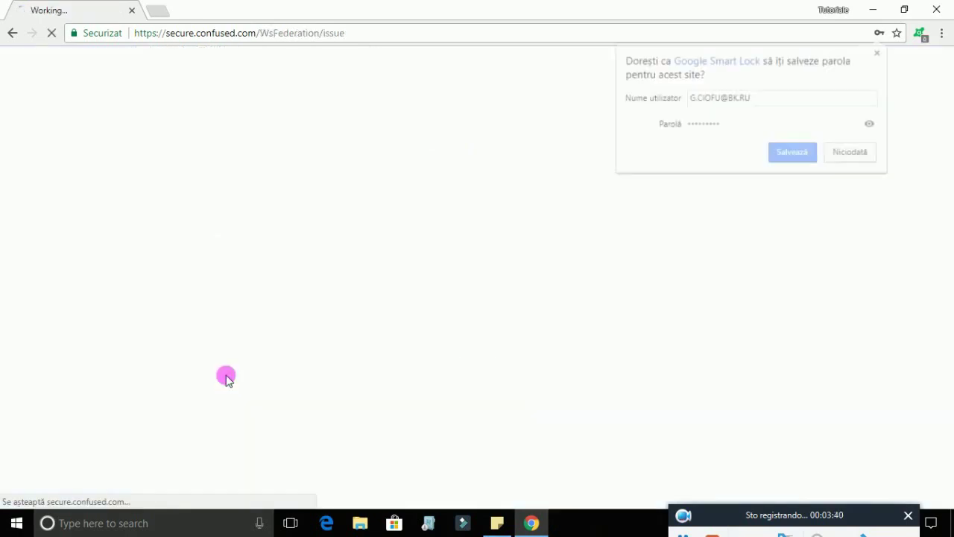
# Step: Let Chrome save the password, start a car quote, and look up the 2006 FIAT Punto by registration
pyautogui.click(788, 153)
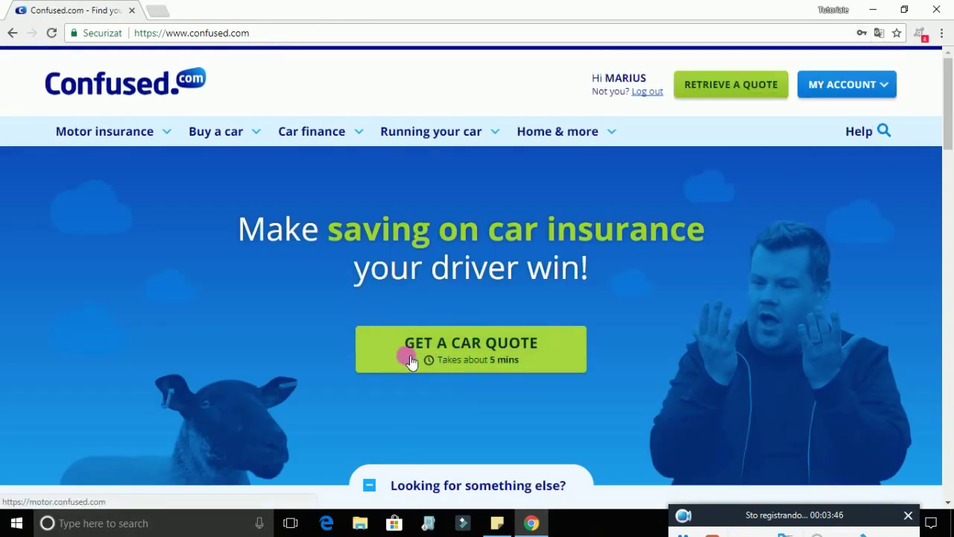
pyautogui.click(447, 354)
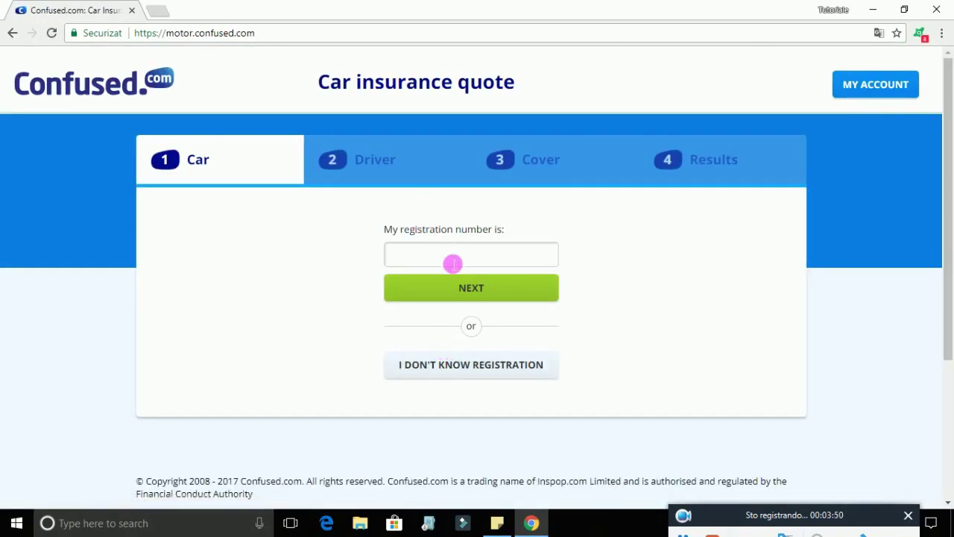
pyautogui.click(454, 257)
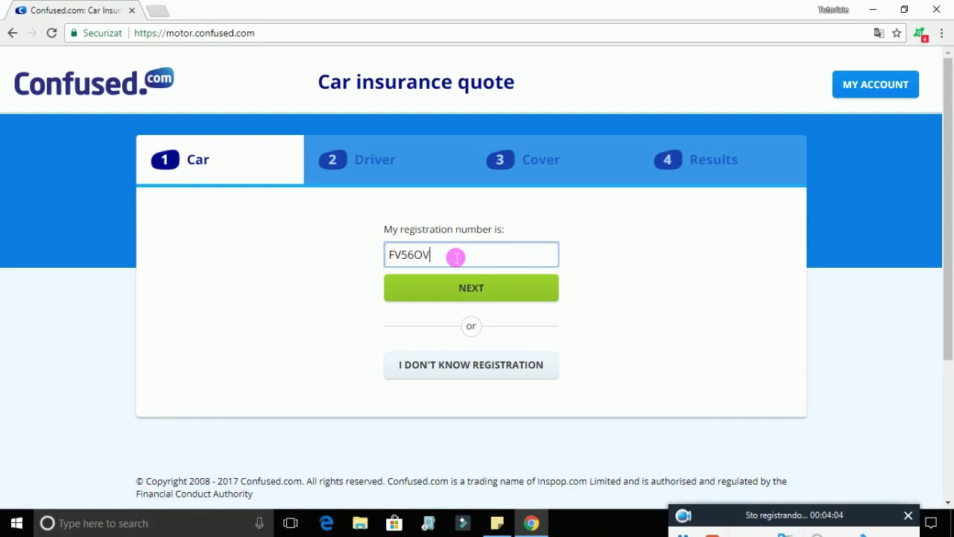
pyautogui.click(452, 286)
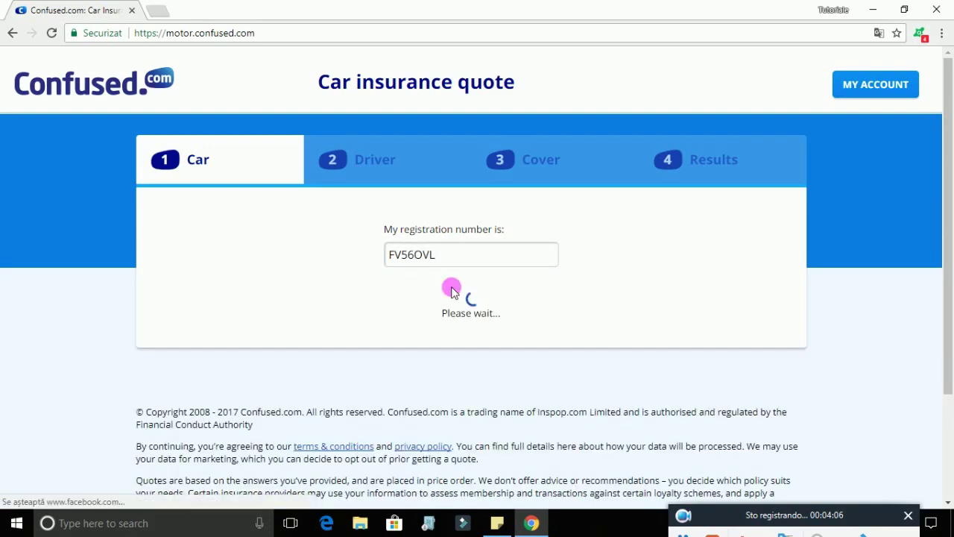
pyautogui.moveTo(948, 154); pyautogui.dragTo(948, 218)
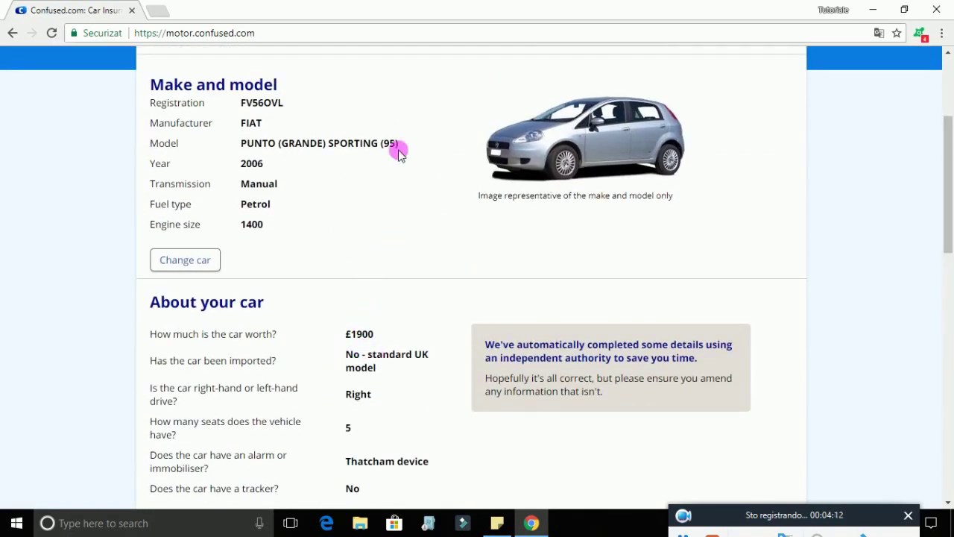
# Step: Translate the car details page into Romanian with Chrome Translate
pyautogui.moveTo(949, 182); pyautogui.dragTo(952, 252)
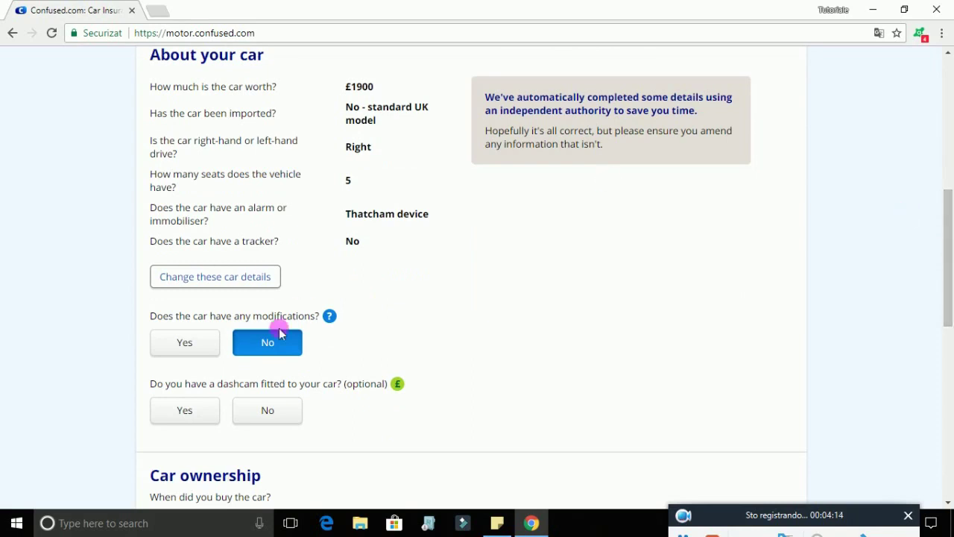
pyautogui.moveTo(156, 316); pyautogui.dragTo(304, 323)
pyautogui.click(878, 33)
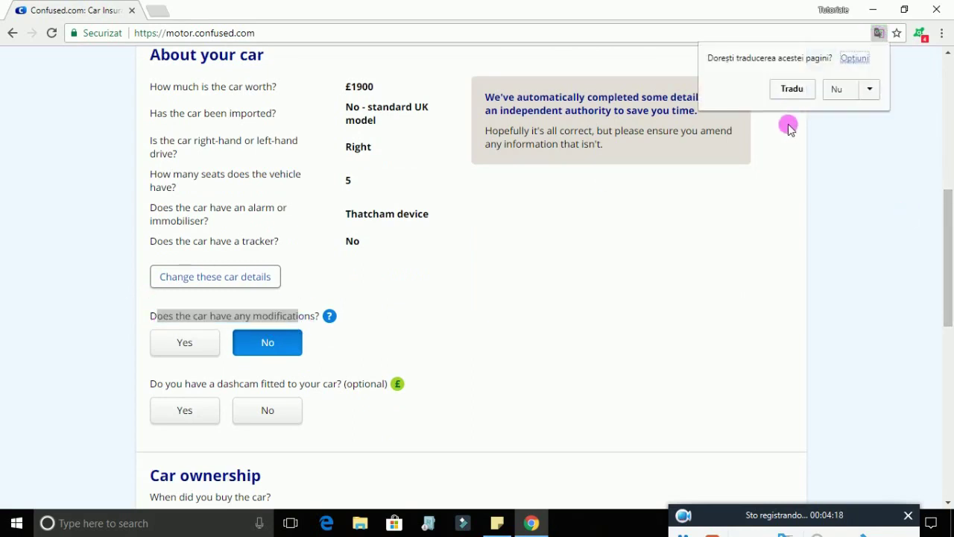
pyautogui.click(795, 91)
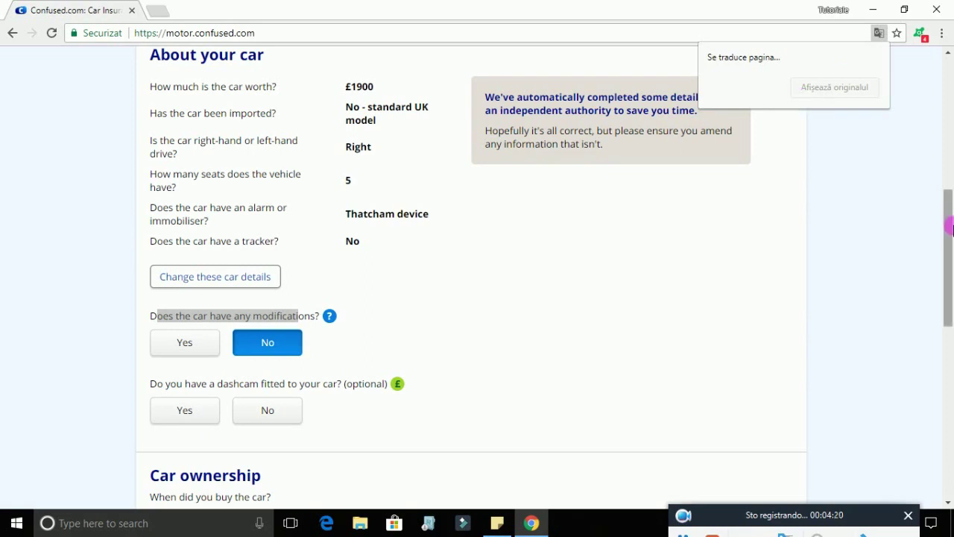
# Step: Answer yes to a dashcam, set the purchase date to June 2017, and continue
pyautogui.moveTo(951, 216); pyautogui.dragTo(951, 254)
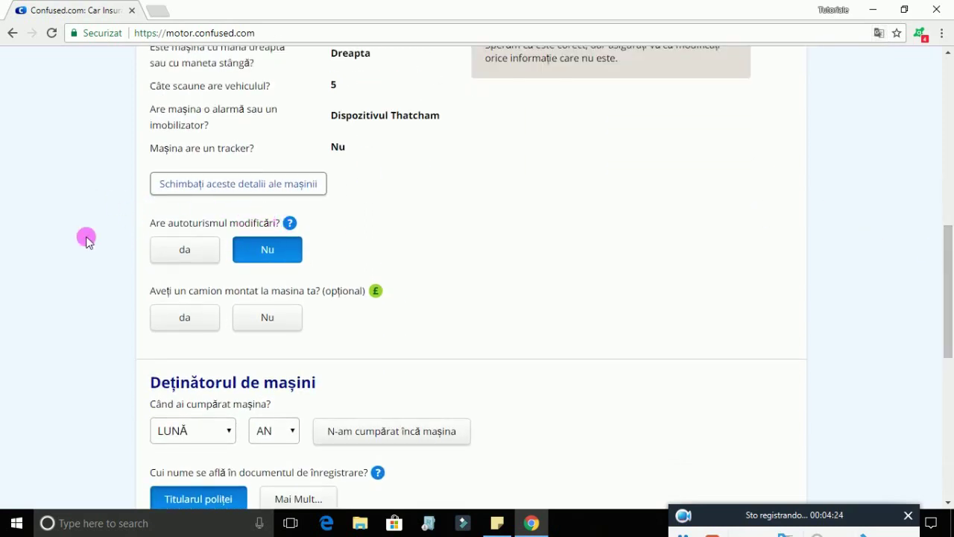
pyautogui.click(191, 319)
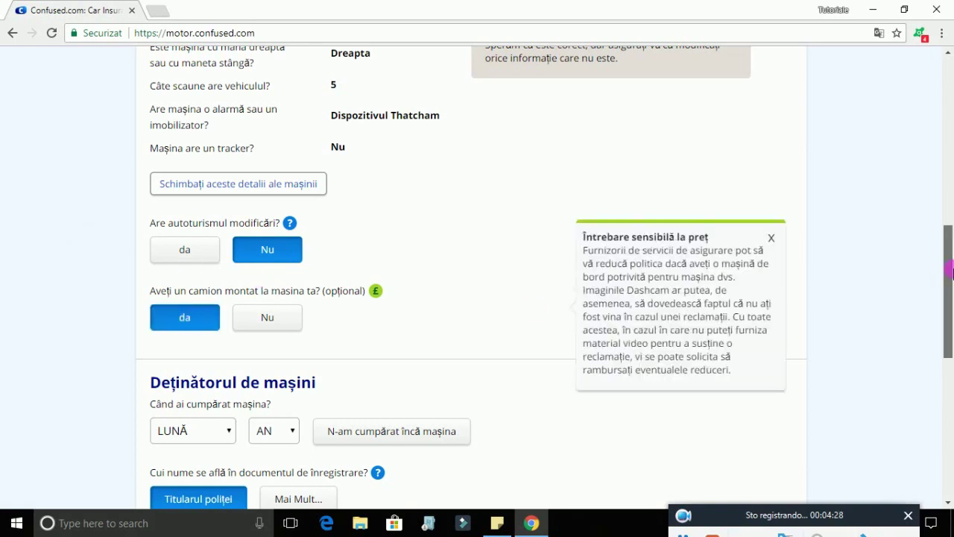
pyautogui.moveTo(948, 291); pyautogui.dragTo(948, 340)
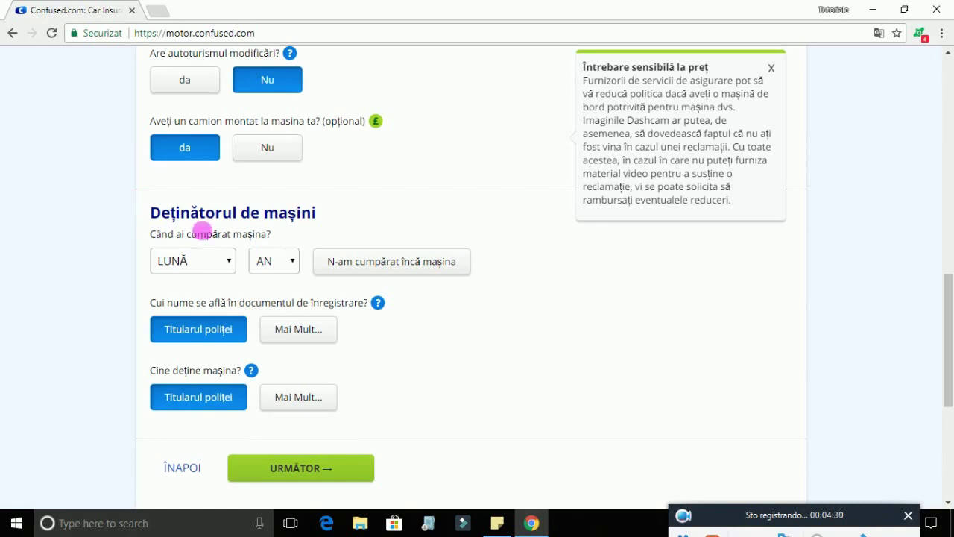
pyautogui.click(171, 262)
pyautogui.click(179, 378)
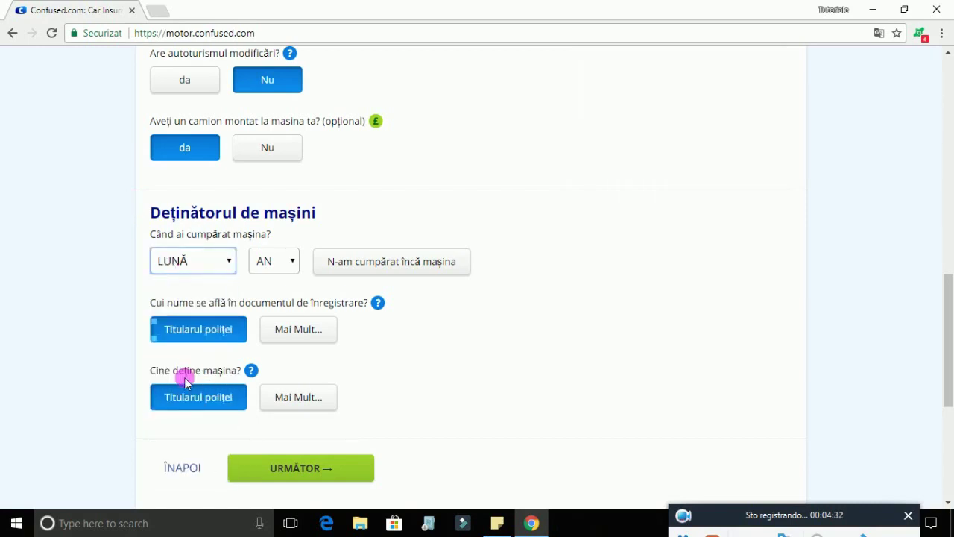
pyautogui.click(273, 262)
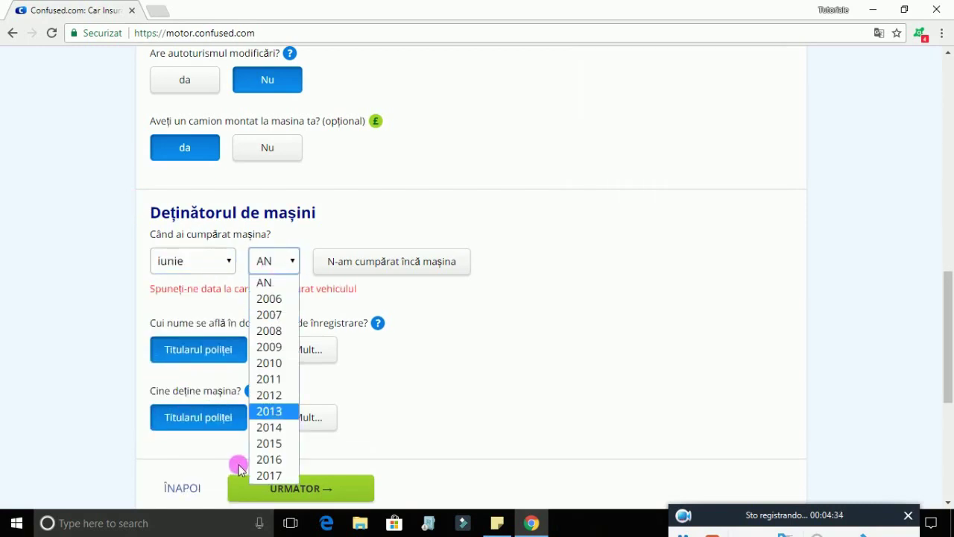
pyautogui.click(265, 474)
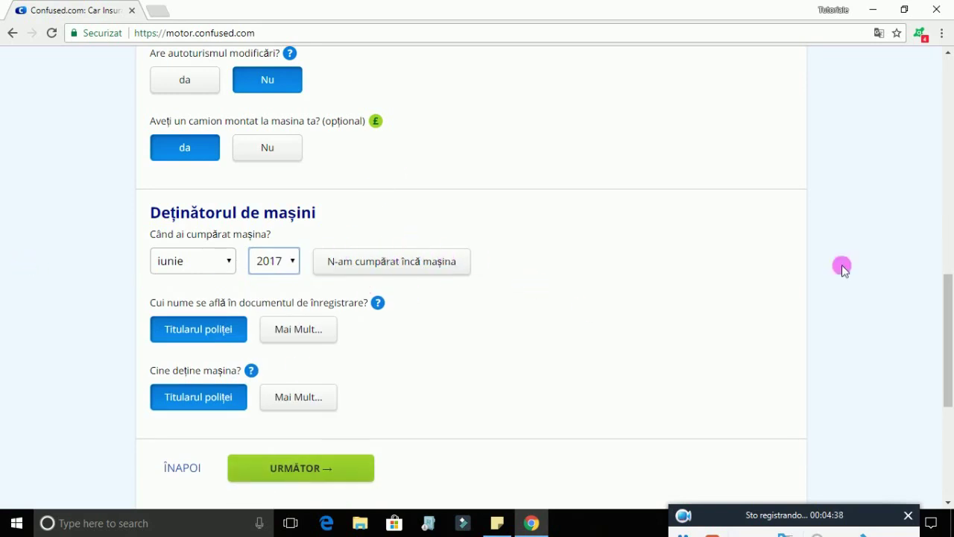
pyautogui.moveTo(950, 293); pyautogui.dragTo(950, 317)
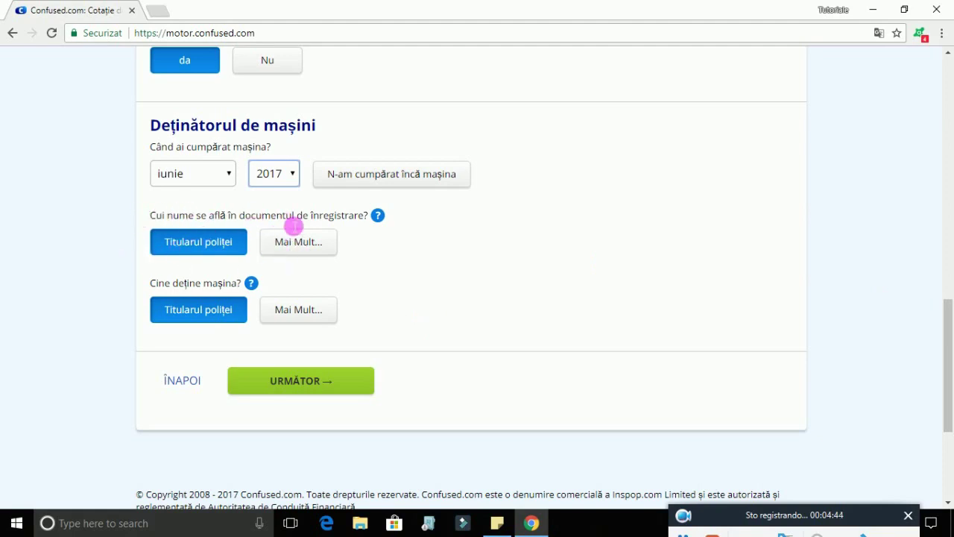
pyautogui.click(314, 396)
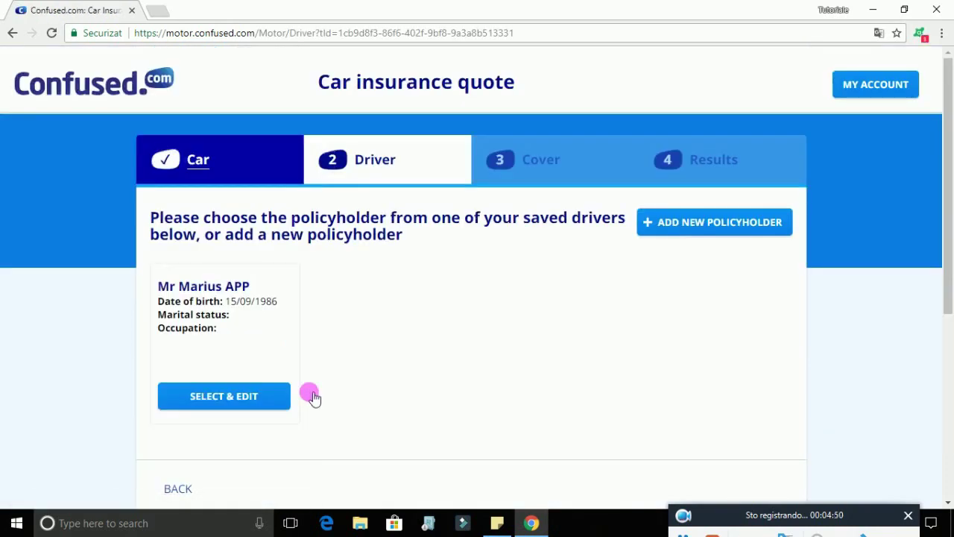
# Step: Use the saved driver as policyholder and set marital status to Married
pyautogui.click(224, 396)
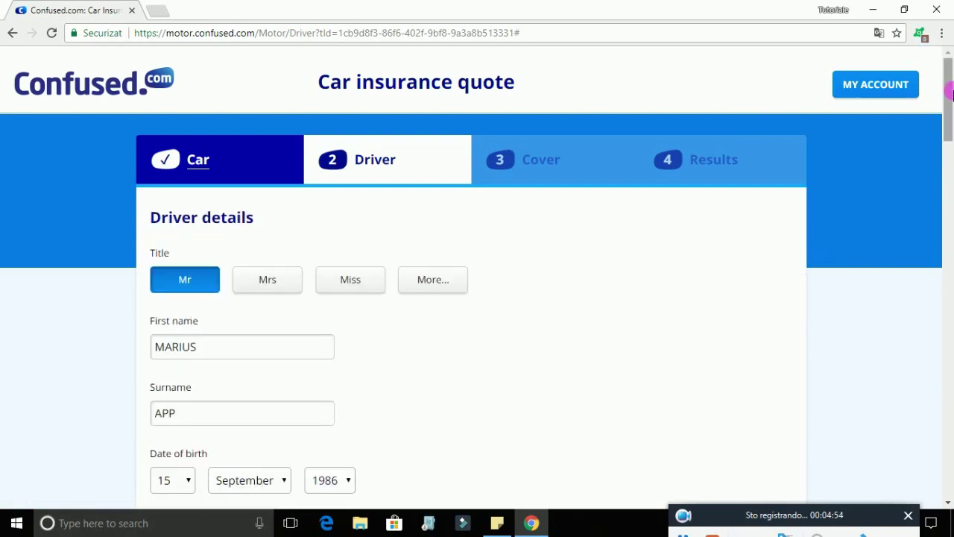
pyautogui.scroll(-3, 950, 127)
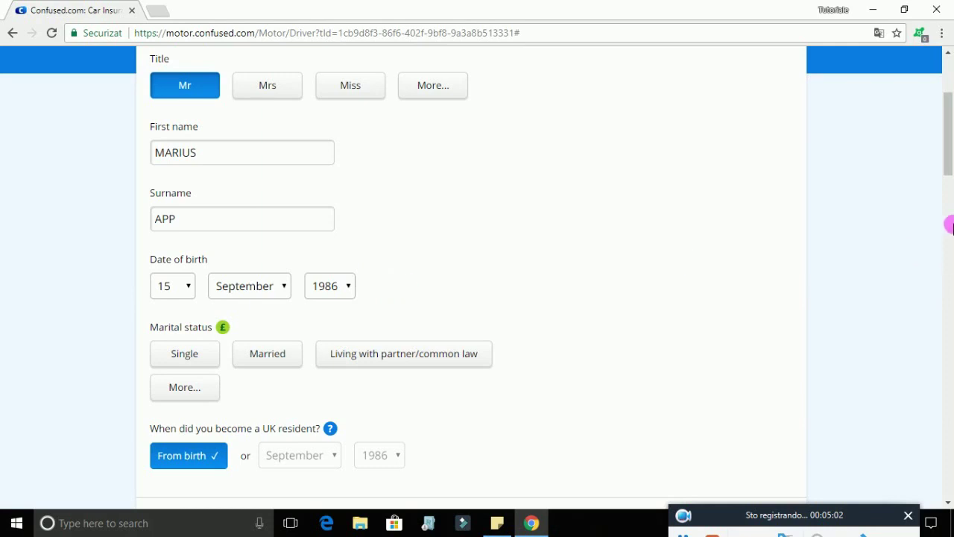
pyautogui.moveTo(948, 153); pyautogui.dragTo(953, 191)
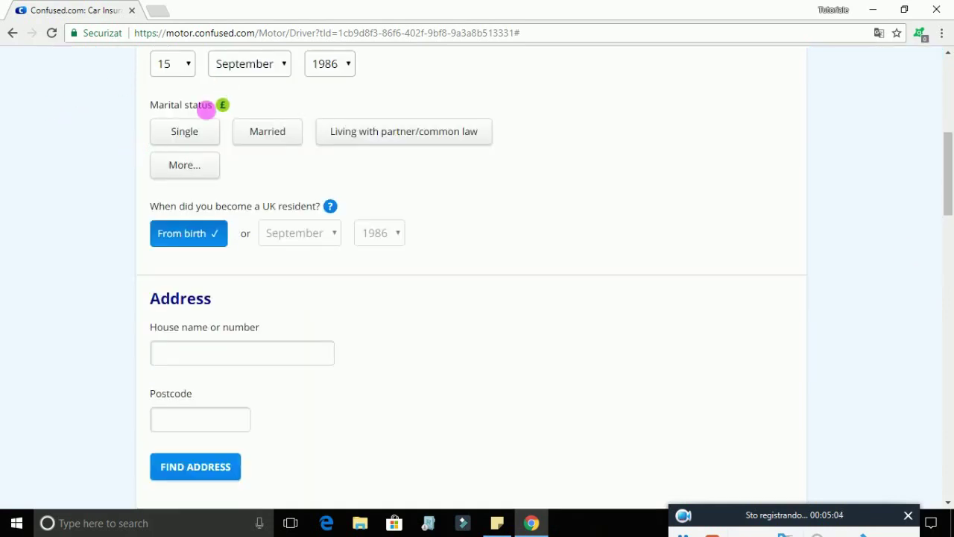
pyautogui.click(273, 132)
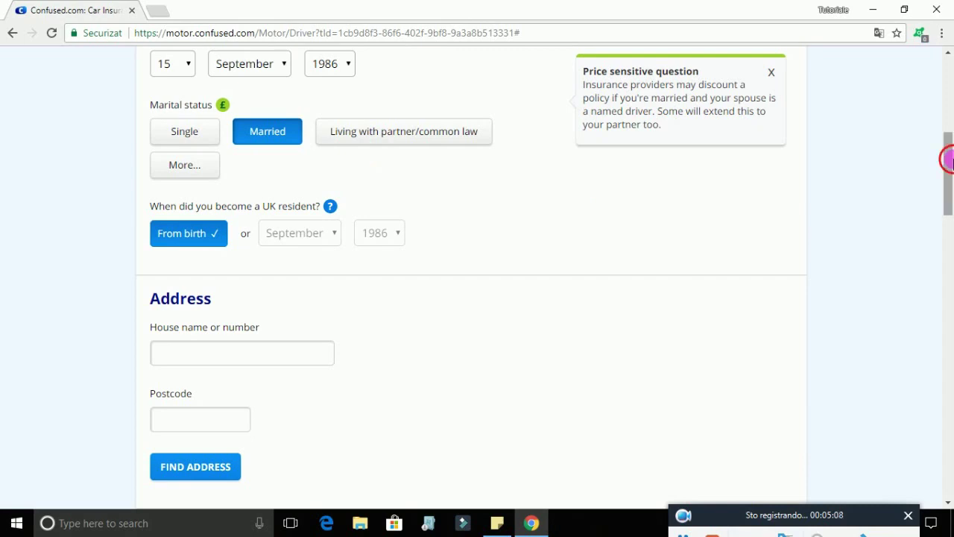
pyautogui.moveTo(948, 159); pyautogui.dragTo(949, 162)
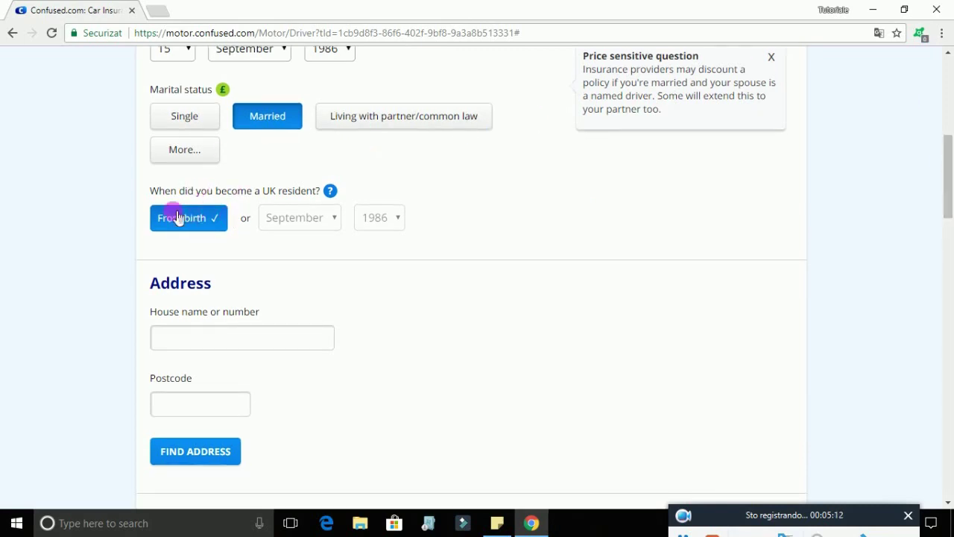
pyautogui.click(300, 216)
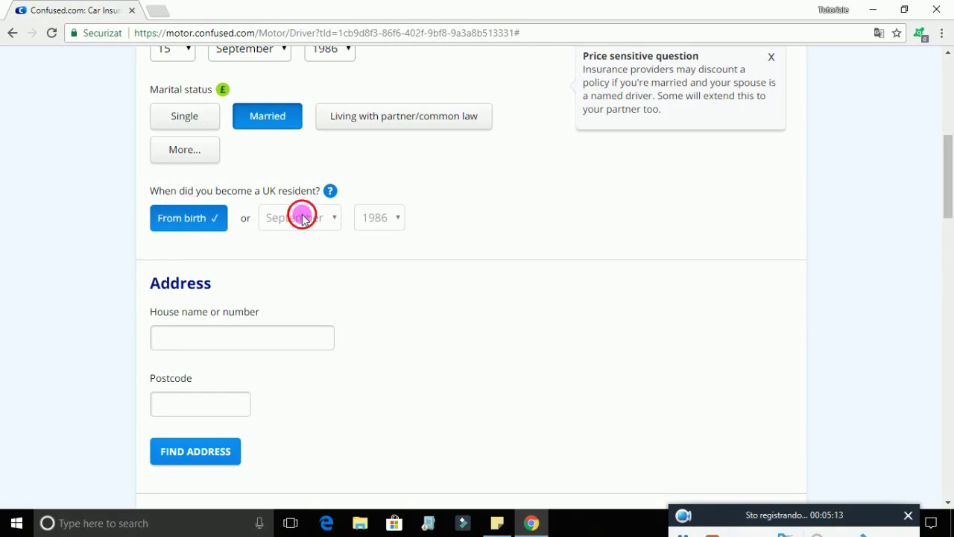
# Step: Record UK residency since August 2012 instead of from birth
pyautogui.click(208, 222)
pyautogui.click(364, 215)
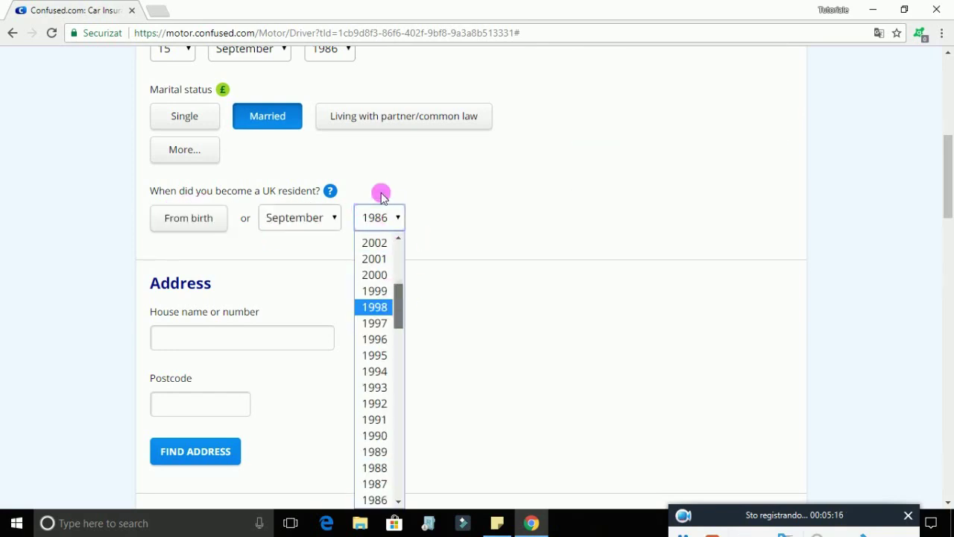
pyautogui.scroll(5, 390, 238)
pyautogui.scroll(-1, 390, 264)
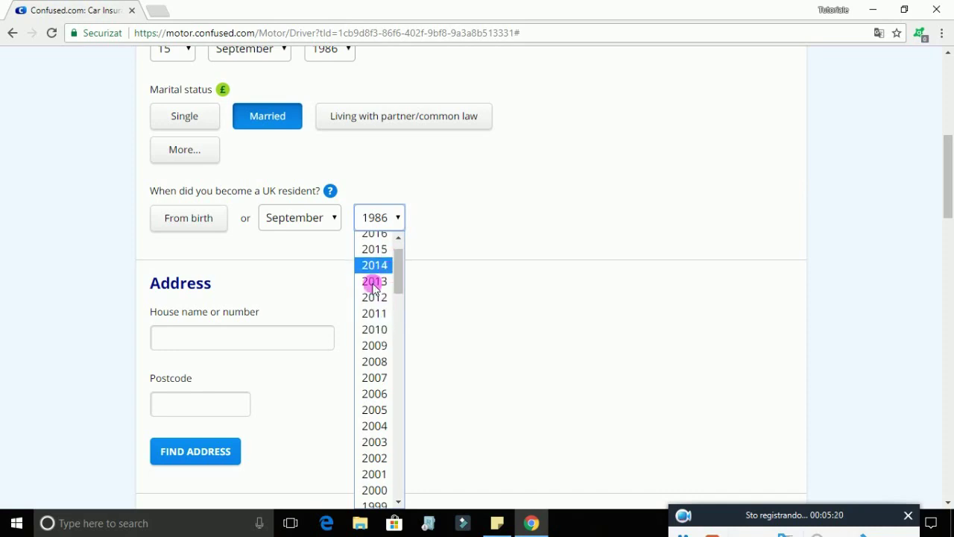
pyautogui.click(379, 297)
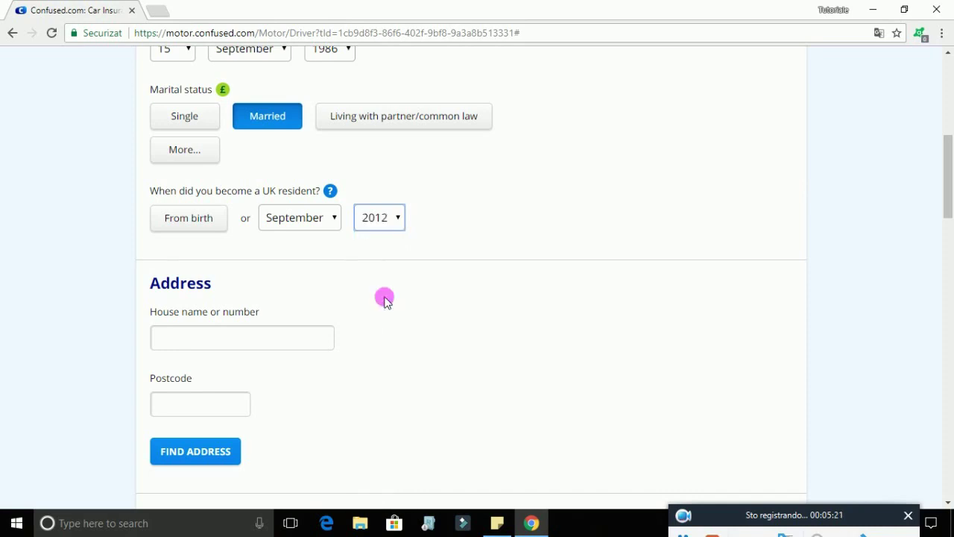
pyautogui.click(278, 224)
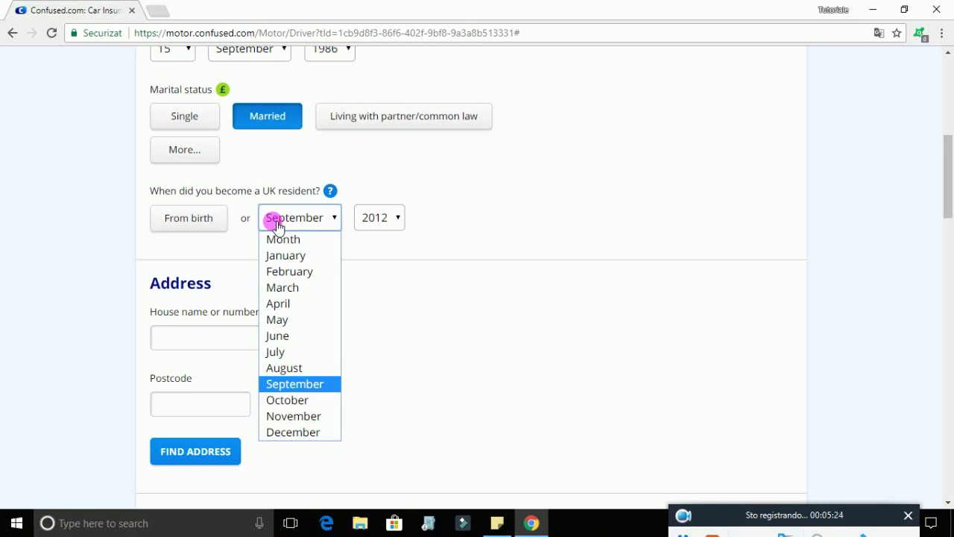
pyautogui.click(286, 368)
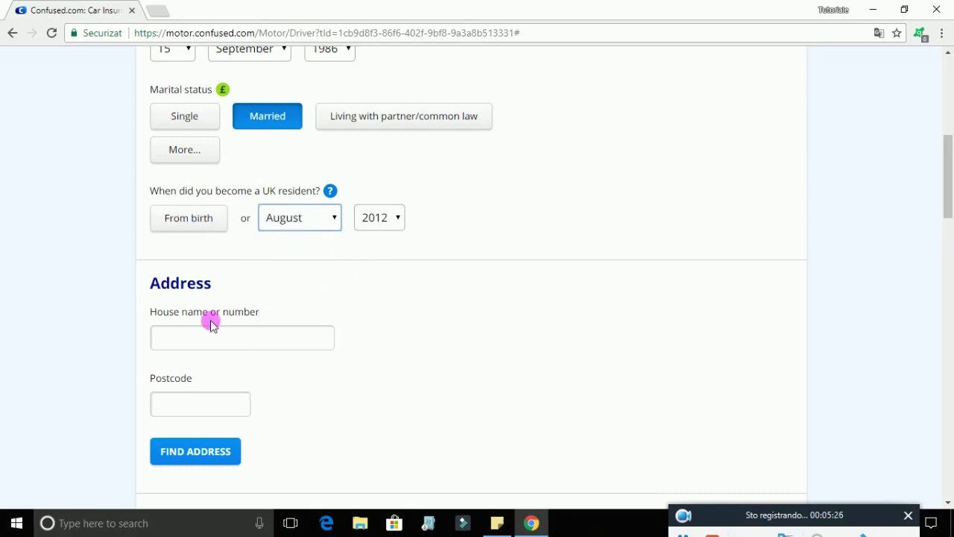
pyautogui.click(202, 344)
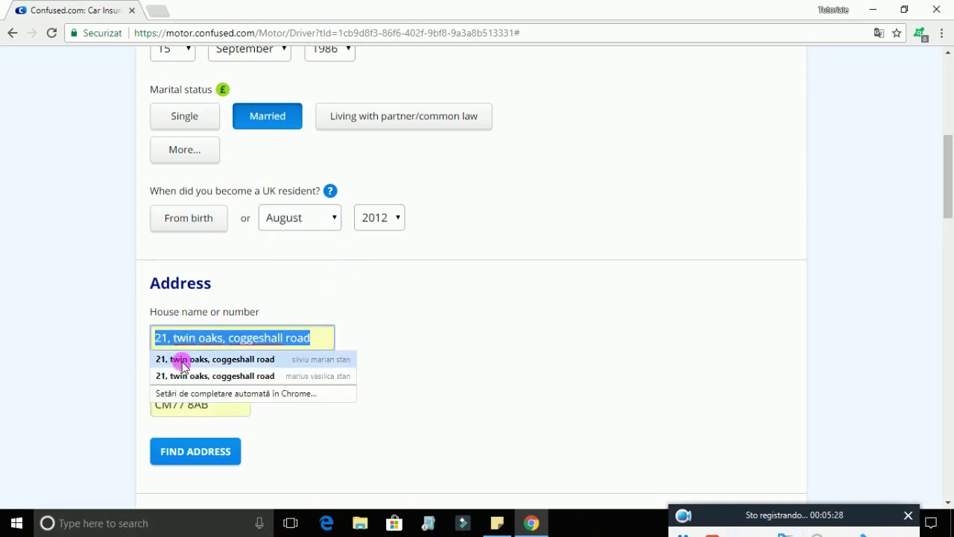
# Step: Fill in the driver's home address from saved details and the postcode lookup
pyautogui.click(188, 359)
pyautogui.click(166, 440)
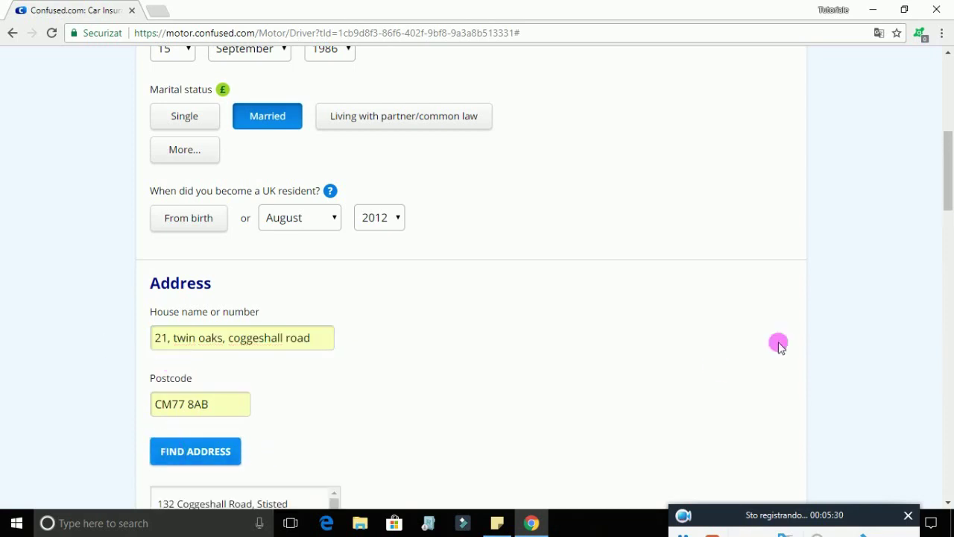
pyautogui.moveTo(949, 181); pyautogui.dragTo(951, 214)
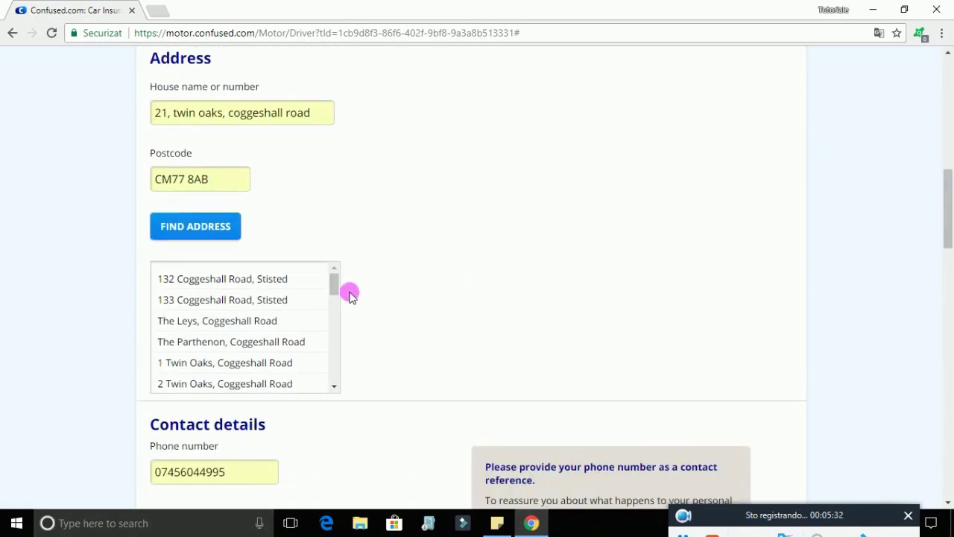
pyautogui.moveTo(338, 288); pyautogui.dragTo(343, 358)
pyautogui.click(241, 340)
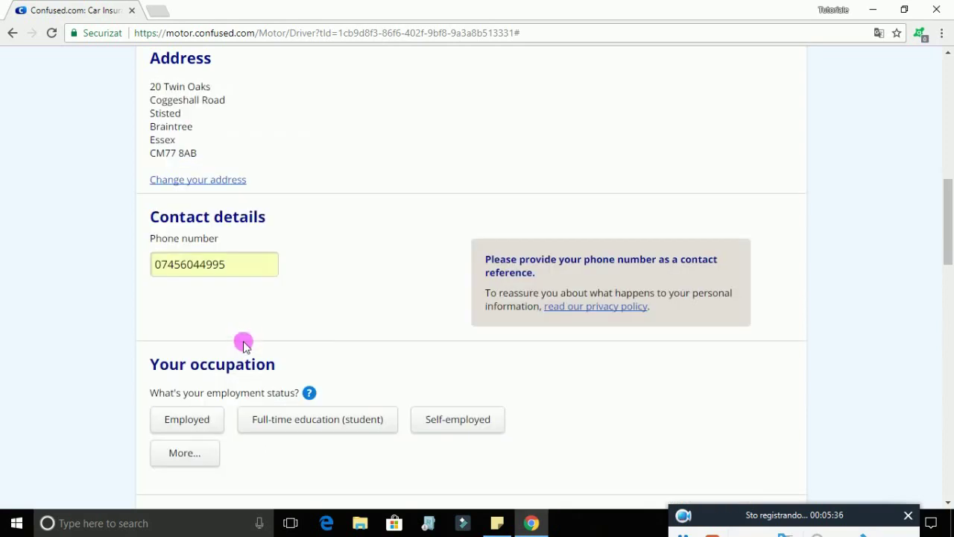
pyautogui.scroll(-3, 207, 170)
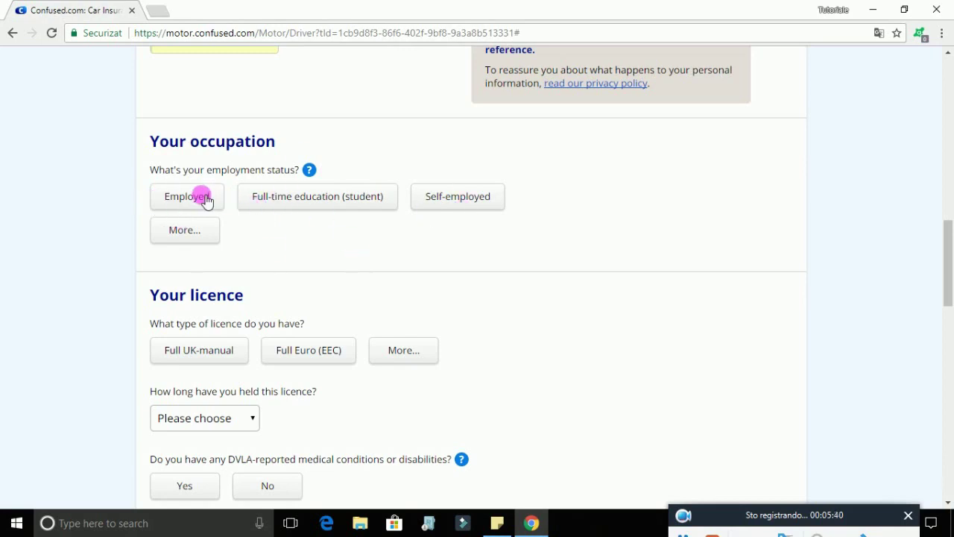
# Step: Mark the driver as employed, a Factory Worker in Cleaning Services
pyautogui.click(205, 198)
pyautogui.click(229, 308)
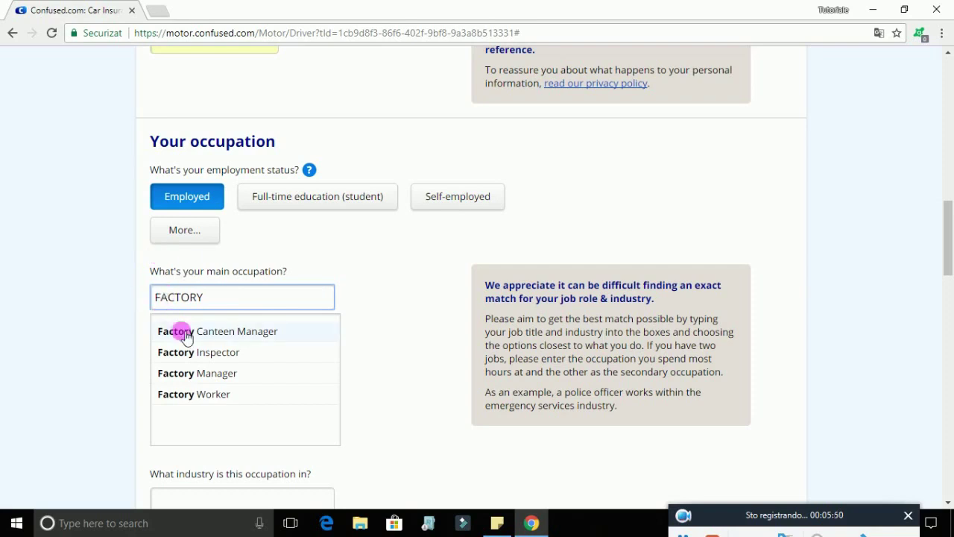
pyautogui.click(191, 401)
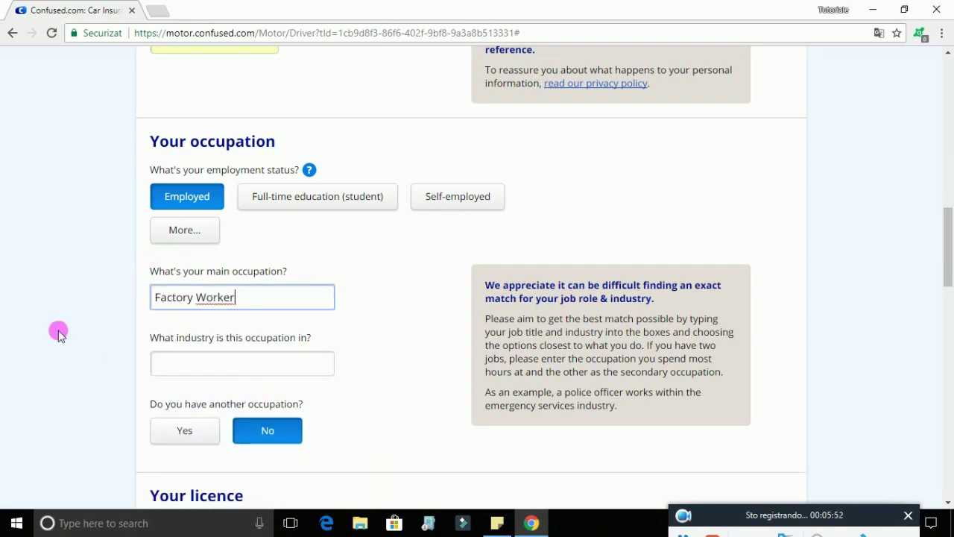
pyautogui.click(215, 365)
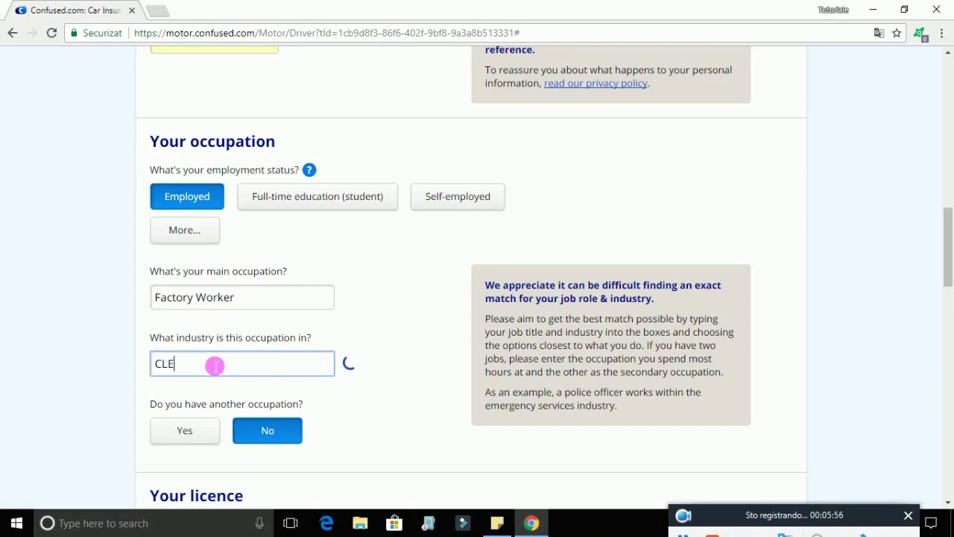
pyautogui.write('CLE')
pyautogui.click(210, 395)
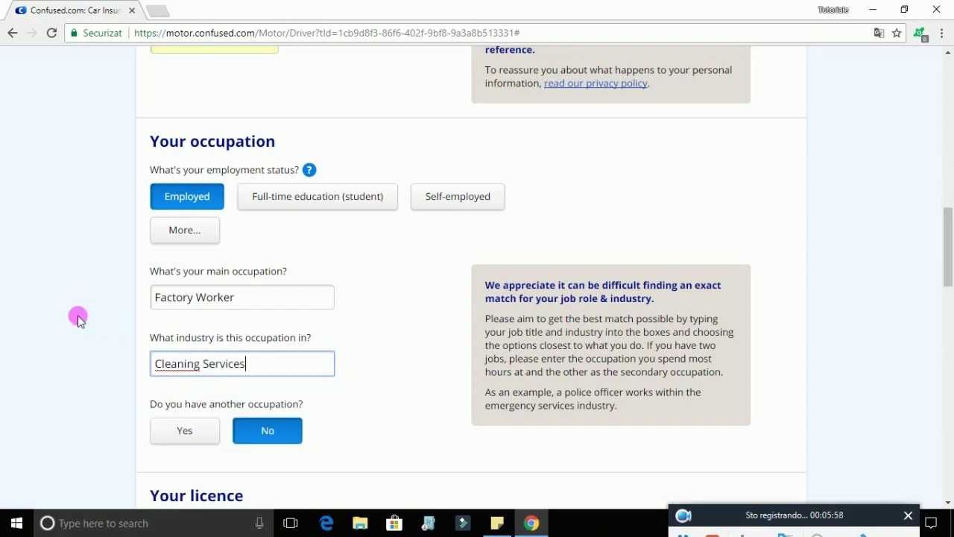
pyautogui.moveTo(947, 238); pyautogui.dragTo(947, 294)
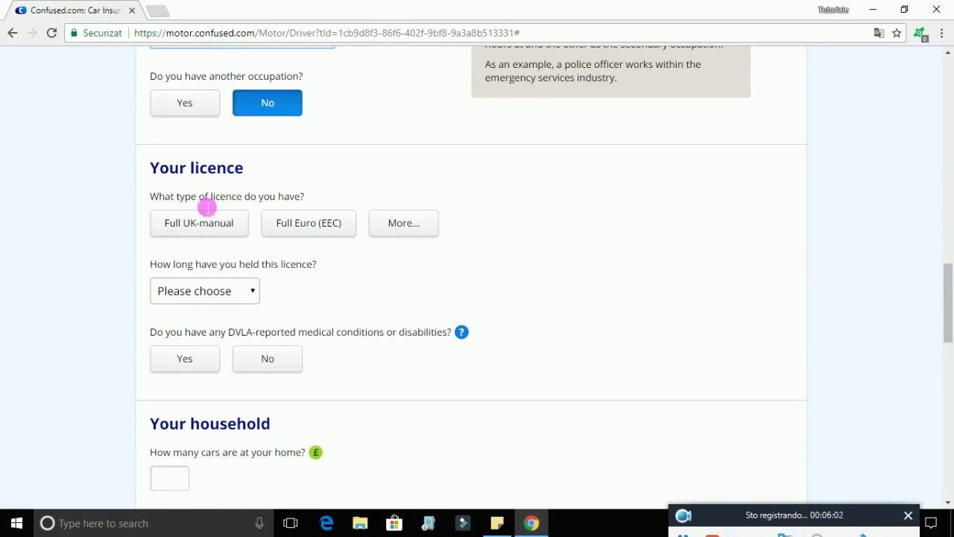
# Step: Record a Full Euro (EEC) licence held 7 years, test passed on the left
pyautogui.moveTo(199, 198); pyautogui.dragTo(293, 206)
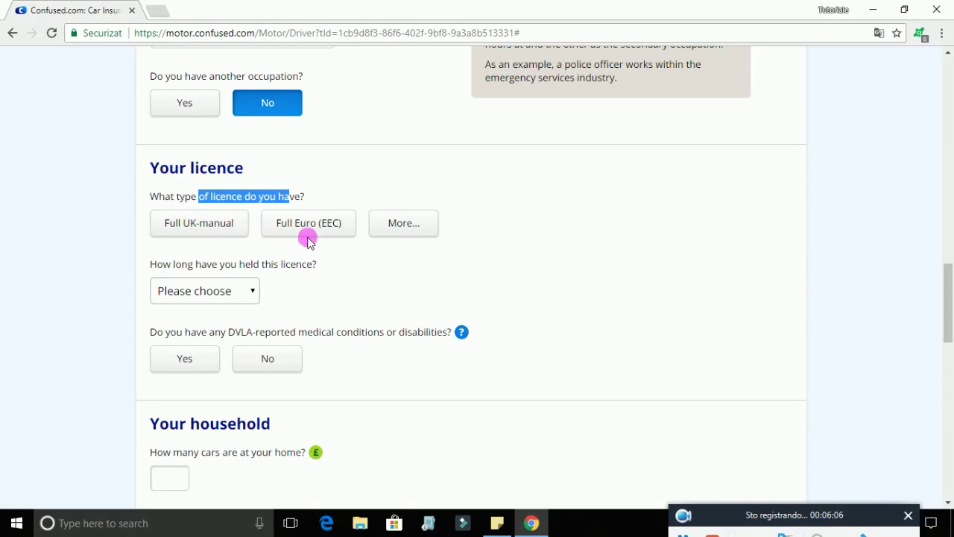
pyautogui.click(279, 233)
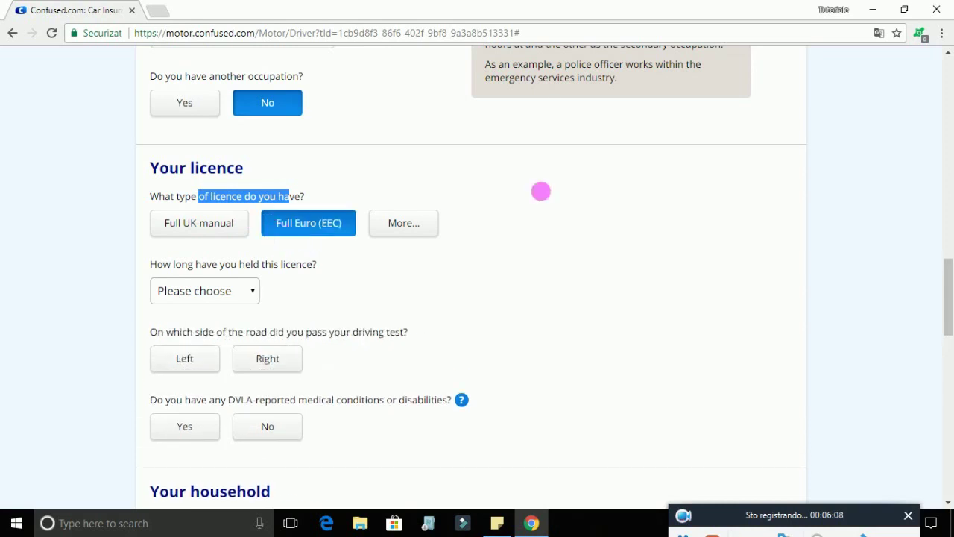
pyautogui.moveTo(949, 271); pyautogui.dragTo(948, 292)
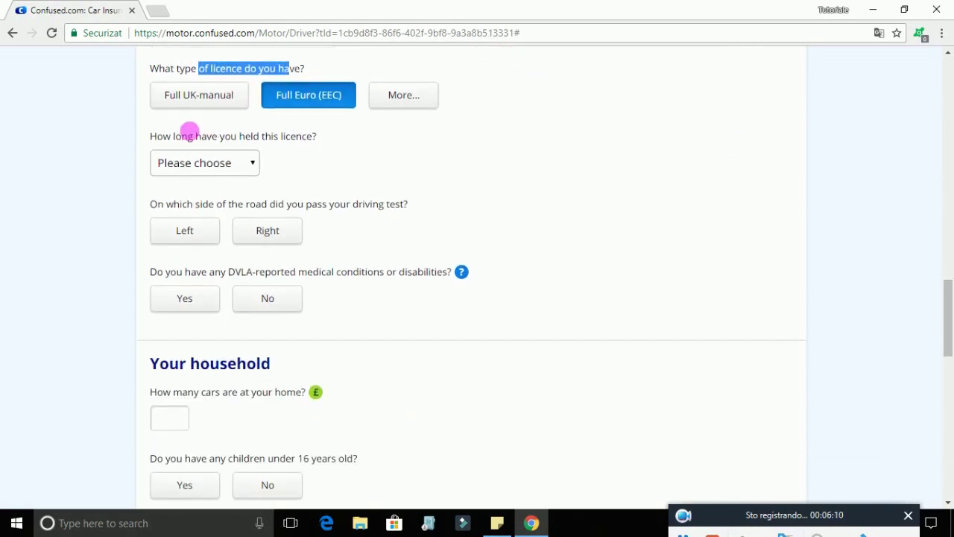
pyautogui.click(192, 163)
pyautogui.click(195, 319)
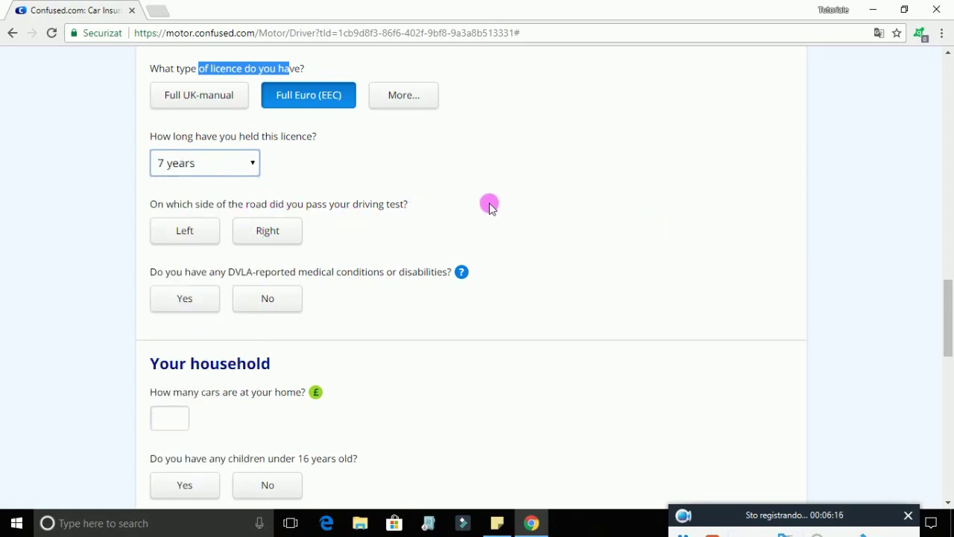
pyautogui.click(176, 237)
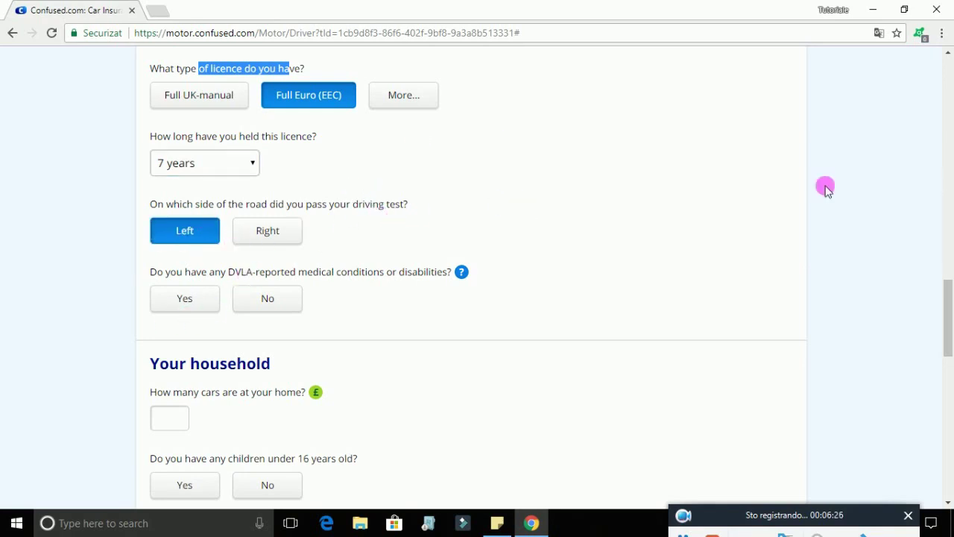
# Step: Translate the page into Romanian and answer no to DVLA medical conditions
pyautogui.scroll(-2, 949, 291)
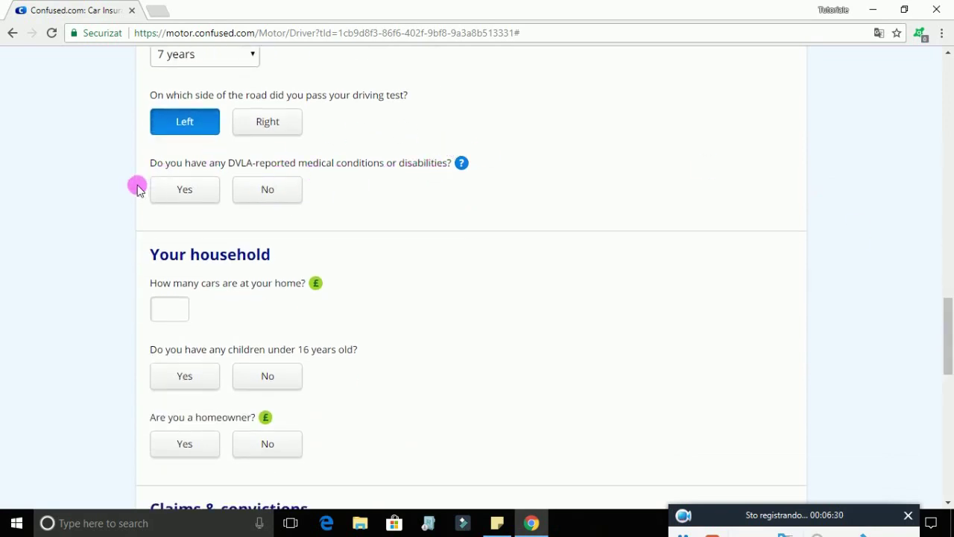
pyautogui.click(879, 33)
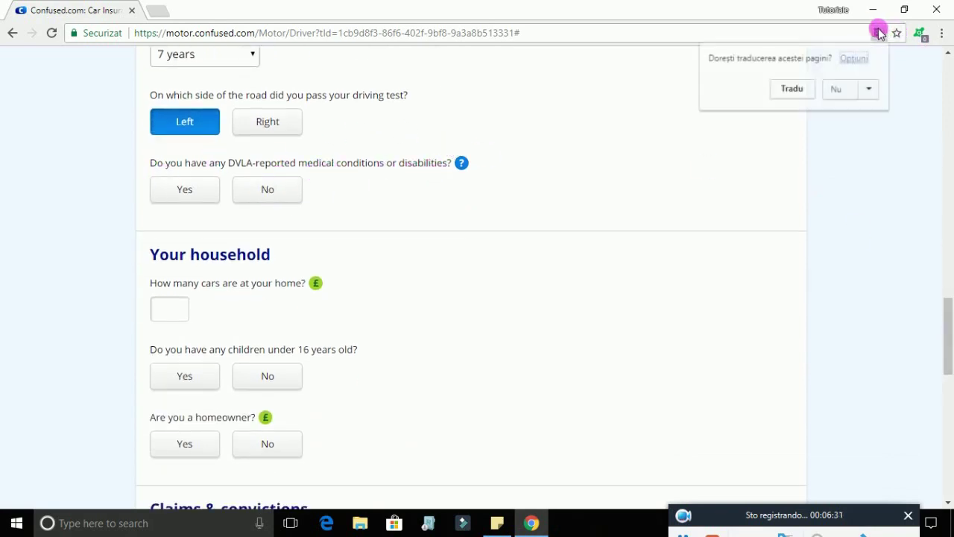
pyautogui.click(792, 90)
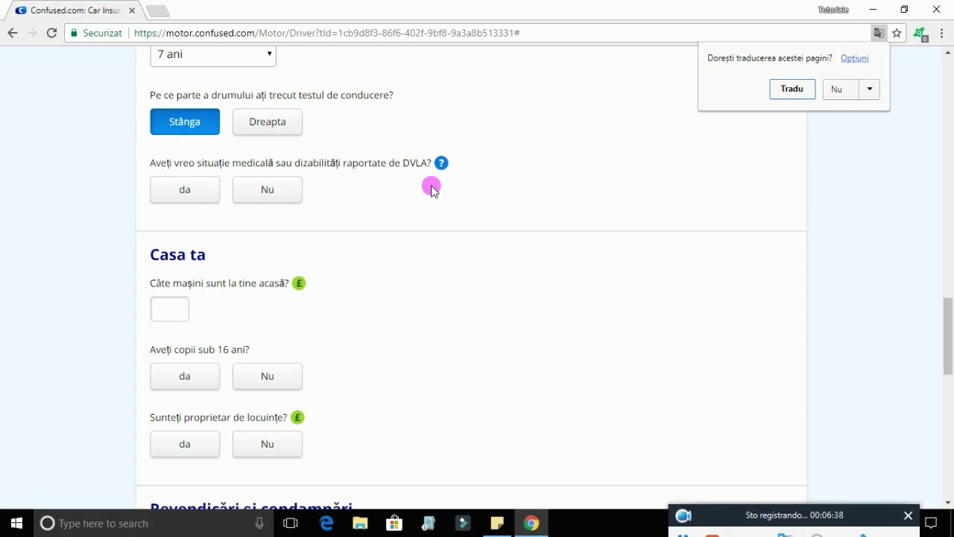
pyautogui.click(265, 189)
# Step: Enter 1 car in the household, no children under 16, and homeowner yes
pyautogui.moveTo(949, 360); pyautogui.dragTo(951, 364)
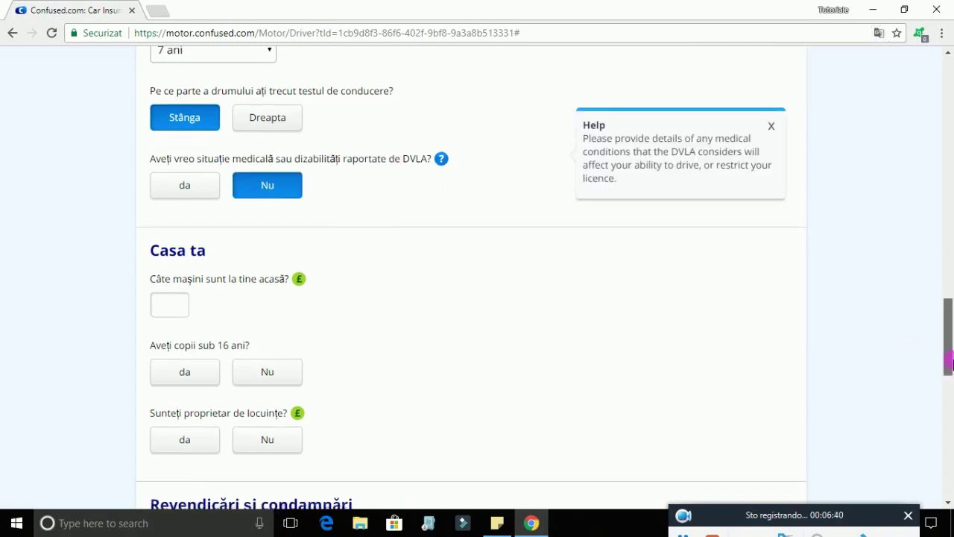
pyautogui.scroll(-2, 951, 364)
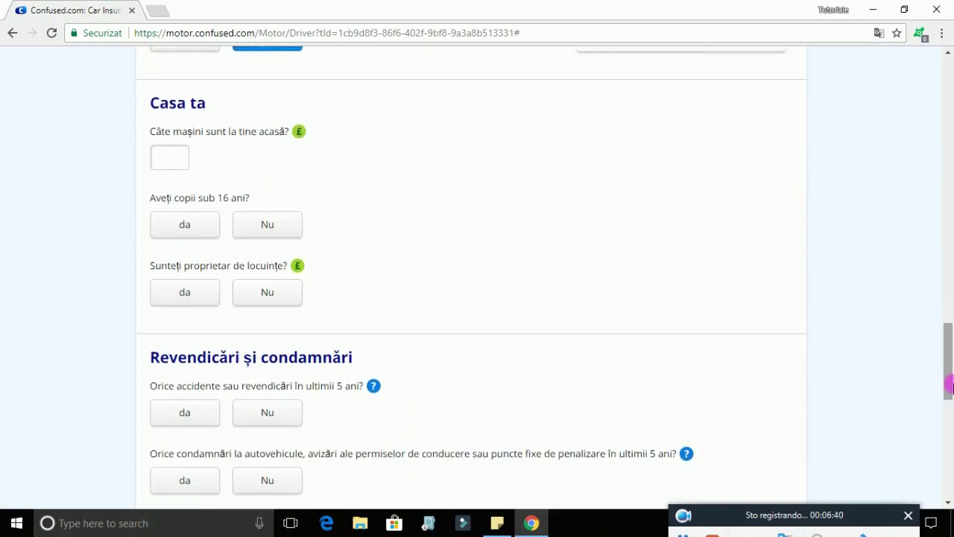
pyautogui.click(184, 166)
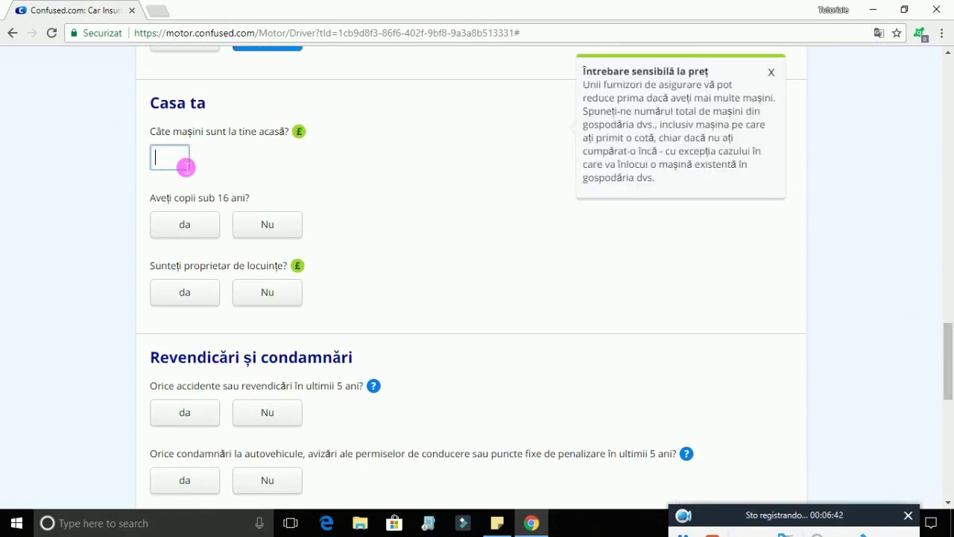
pyautogui.doubleClick(70, 196)
pyautogui.click(299, 212)
pyautogui.click(298, 228)
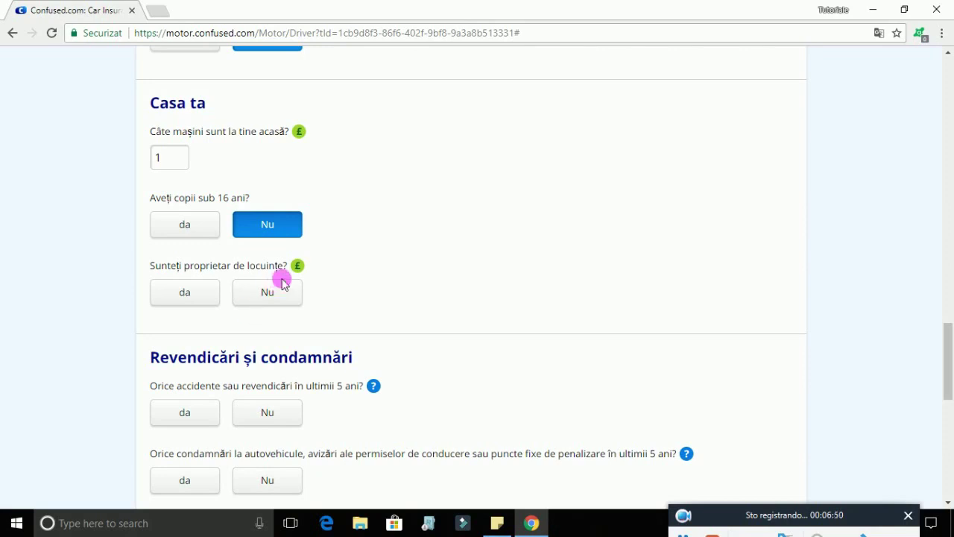
pyautogui.click(185, 298)
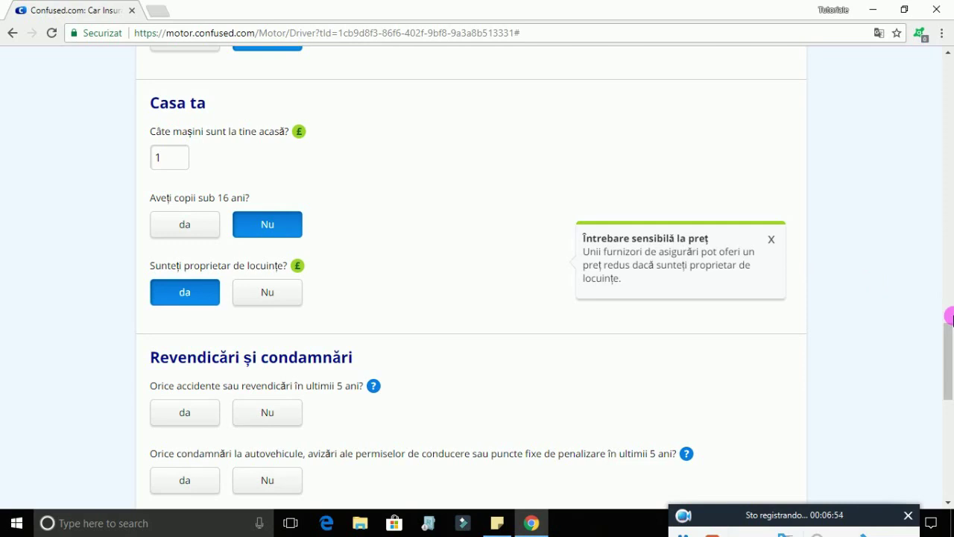
# Step: Answer no to claims and motoring convictions, then submit the driver details
pyautogui.scroll(-3, 948, 332)
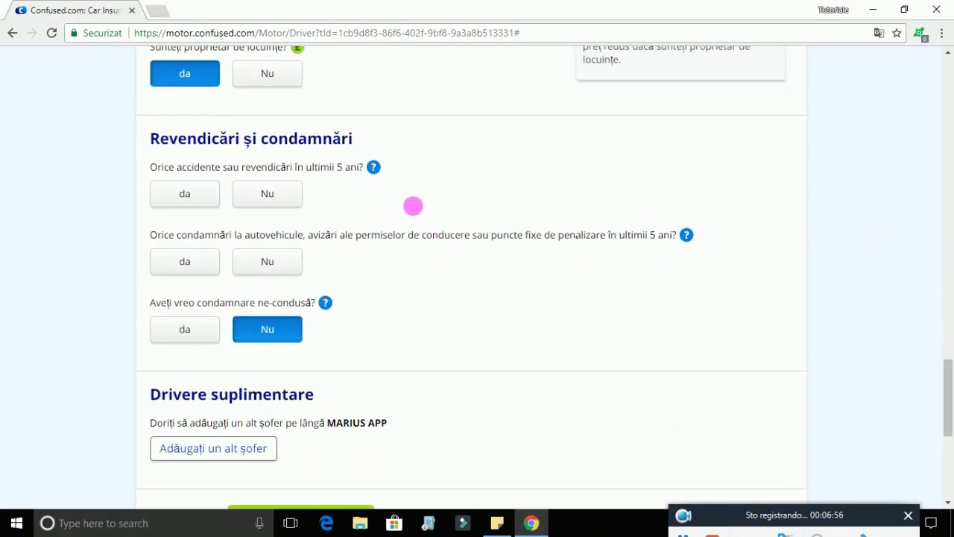
pyautogui.click(271, 196)
pyautogui.click(258, 261)
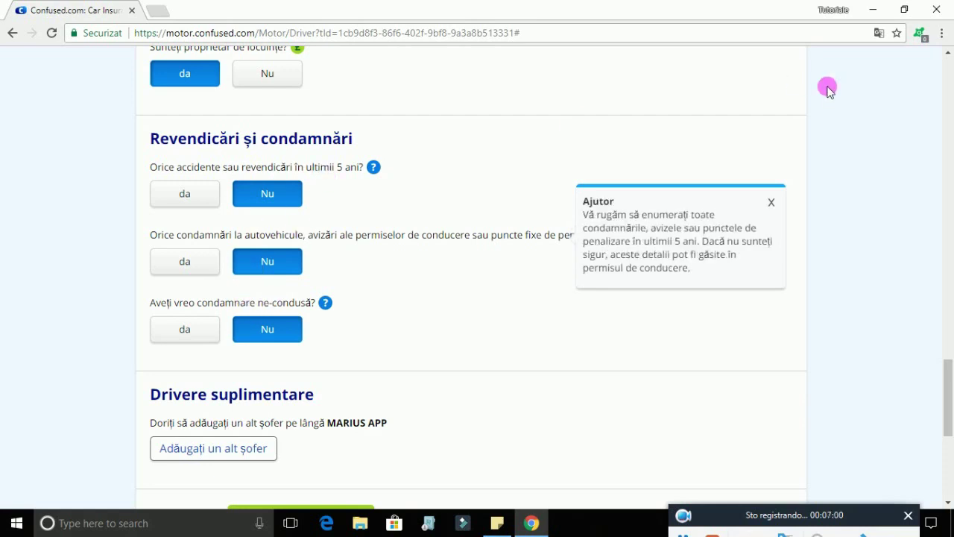
pyautogui.scroll(-3, 864, 355)
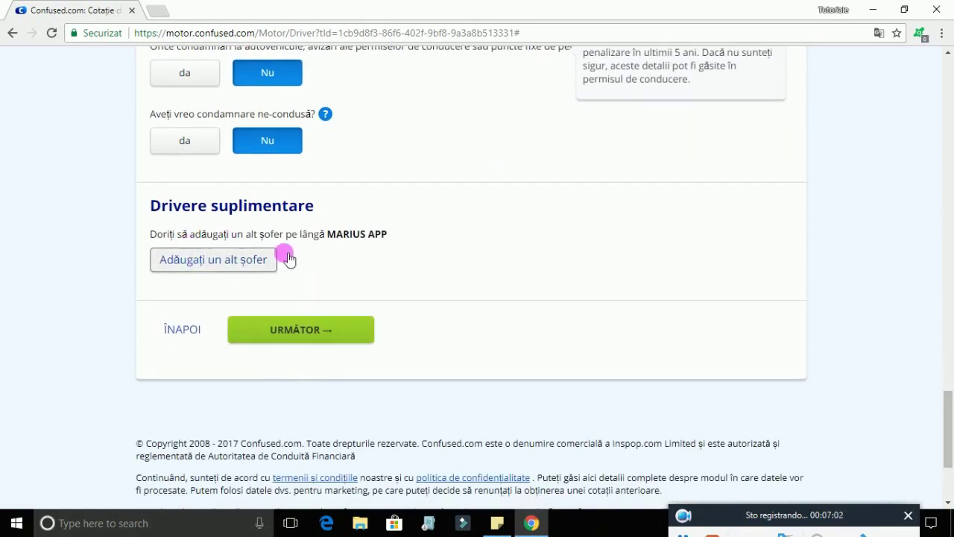
pyautogui.click(326, 334)
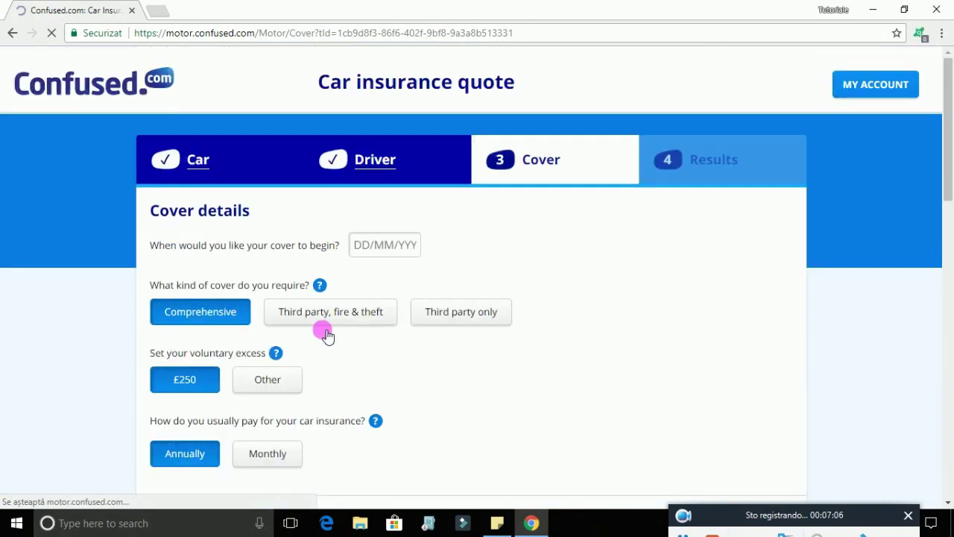
# Step: Set the cover start date to 26 December 2017 and read the cover-type help
pyautogui.click(386, 257)
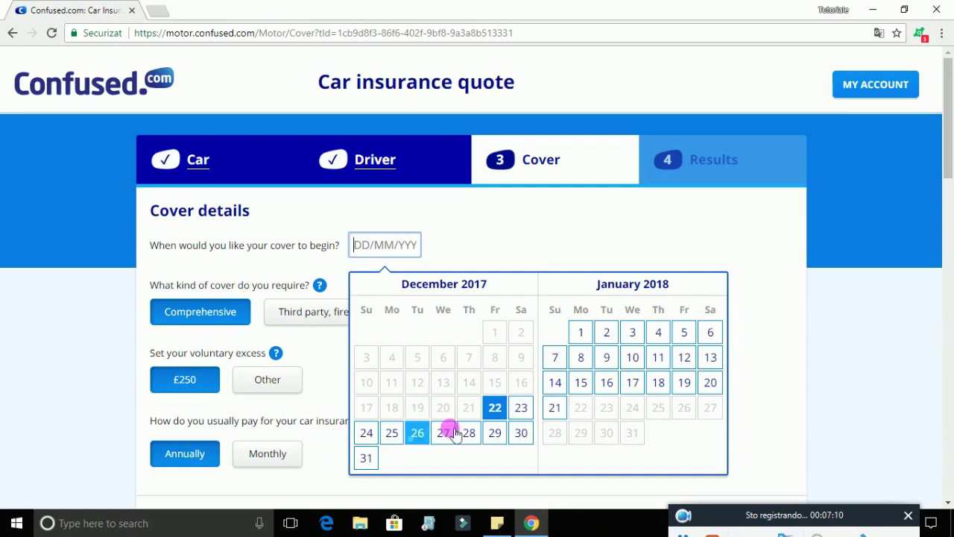
pyautogui.click(418, 433)
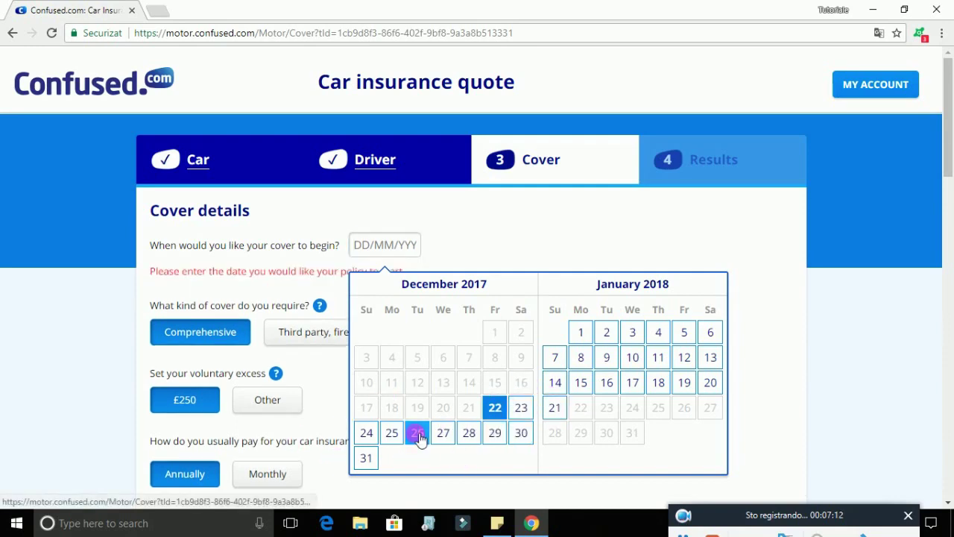
pyautogui.scroll(-2, 917, 167)
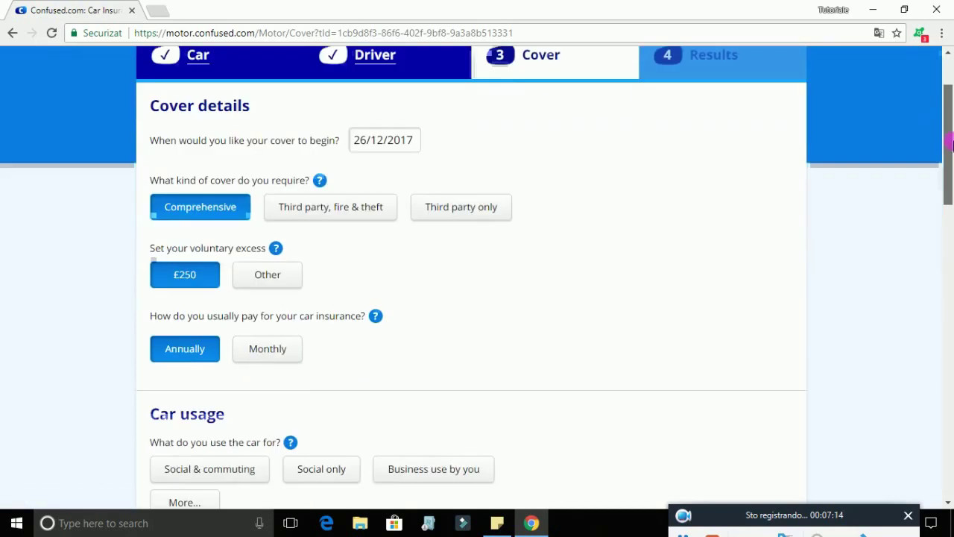
pyautogui.click(202, 183)
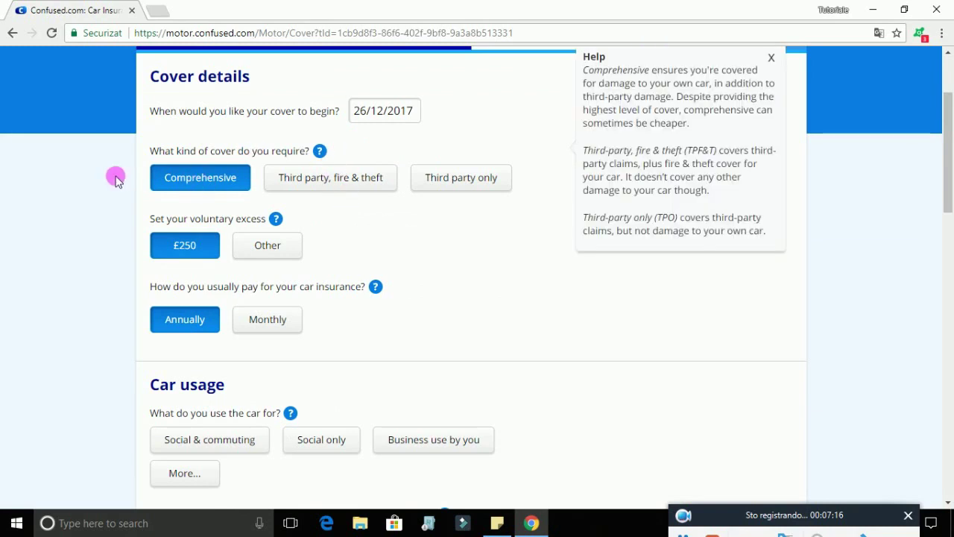
pyautogui.scroll(-3, 950, 165)
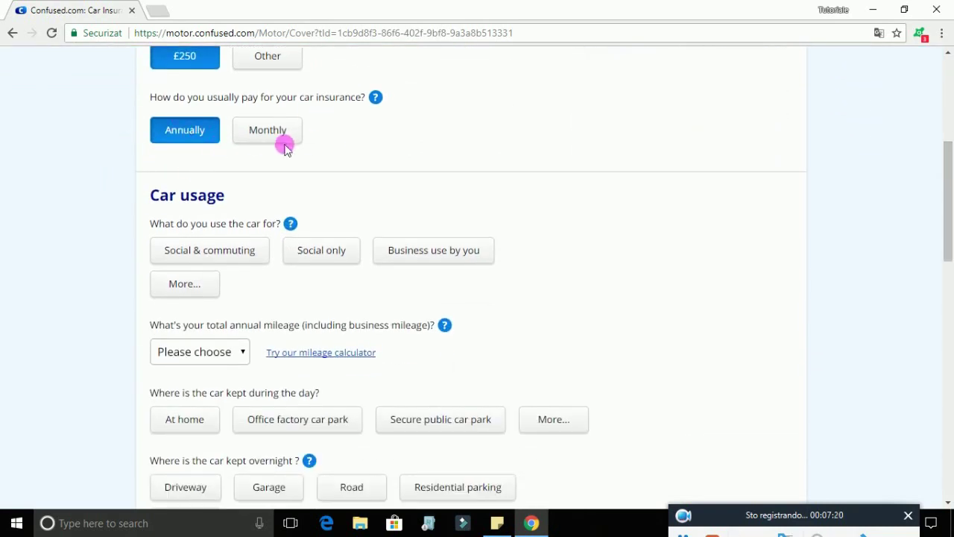
# Step: Choose monthly payment, social & commuting use, 4,000 miles, kept at home by day, garaged overnight
pyautogui.click(277, 134)
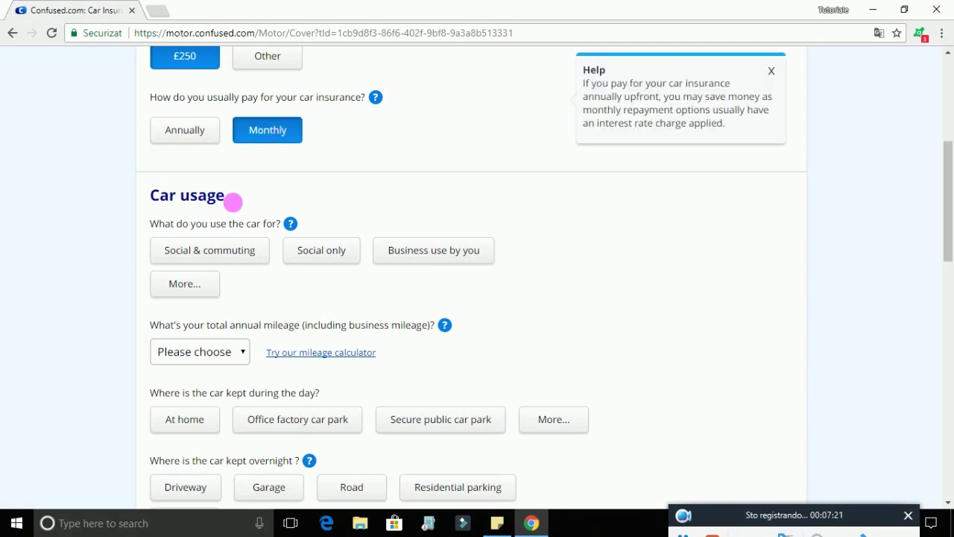
pyautogui.click(196, 254)
pyautogui.moveTo(949, 203); pyautogui.dragTo(950, 248)
pyautogui.click(198, 176)
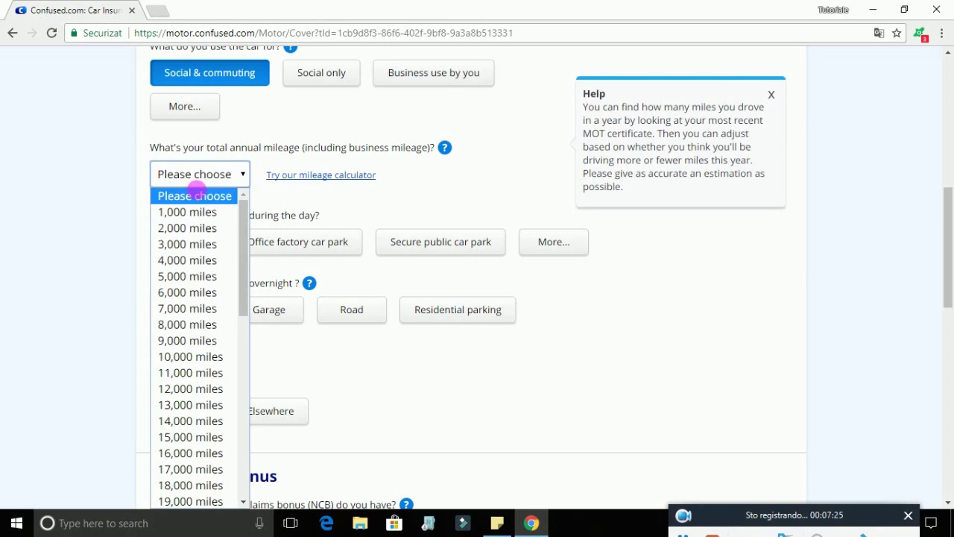
pyautogui.click(190, 261)
pyautogui.click(189, 249)
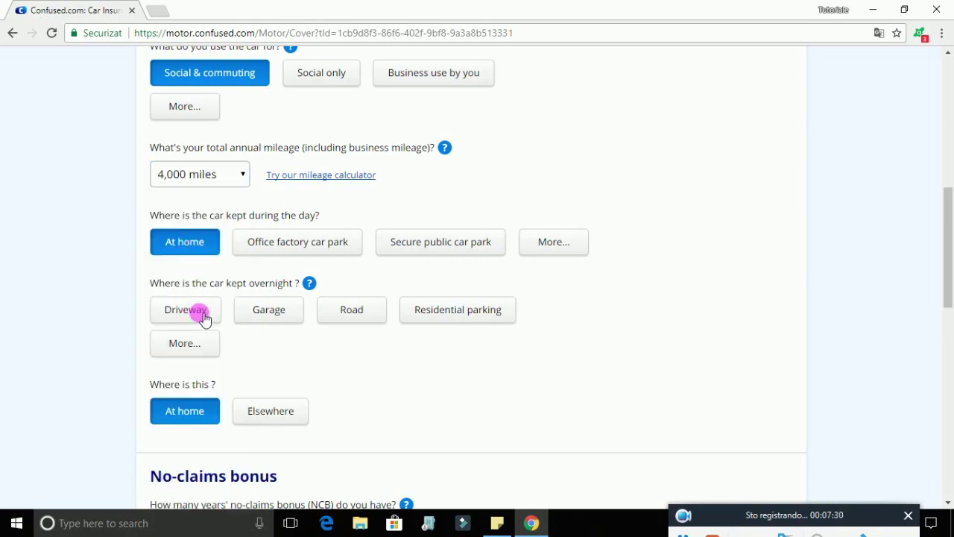
pyautogui.click(276, 318)
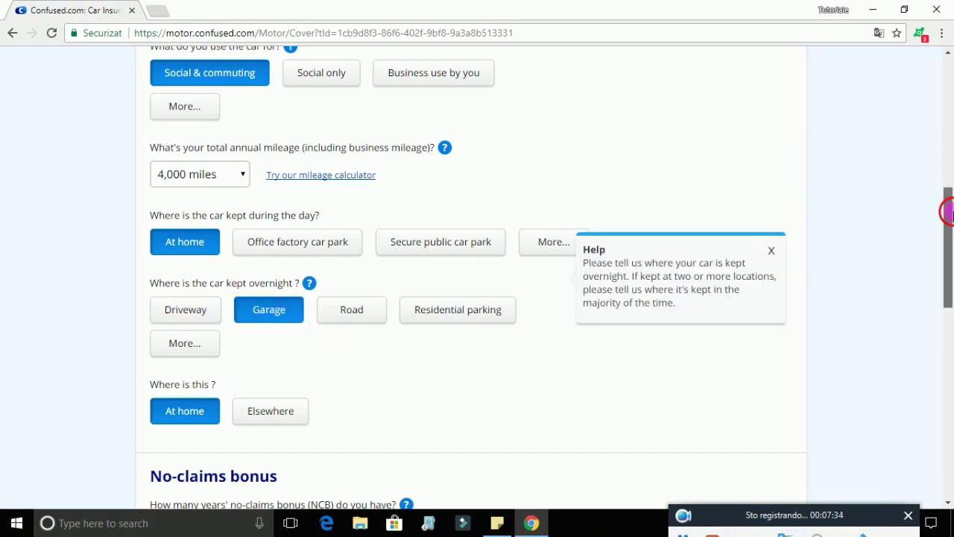
pyautogui.moveTo(945, 213); pyautogui.dragTo(946, 266)
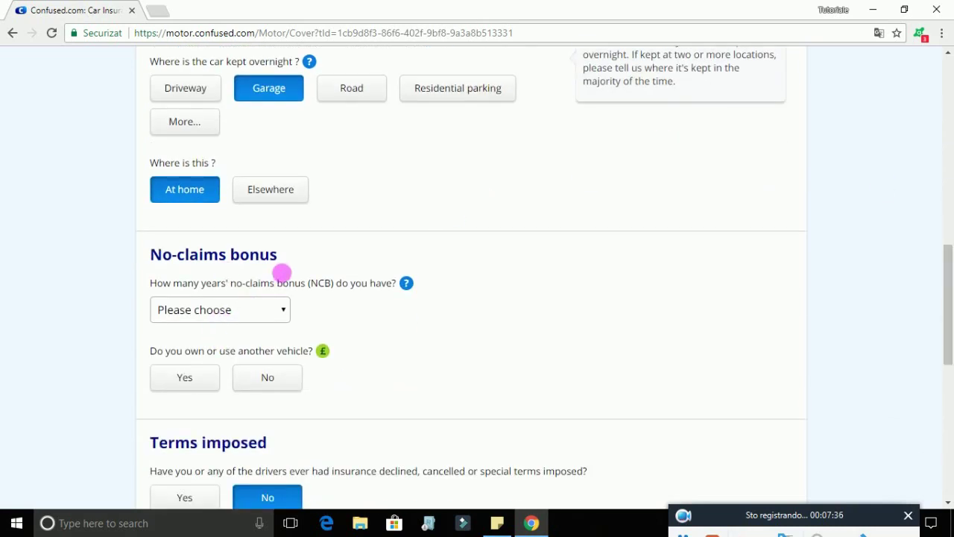
# Step: Set the no-claims bonus to No NCB
pyautogui.click(246, 310)
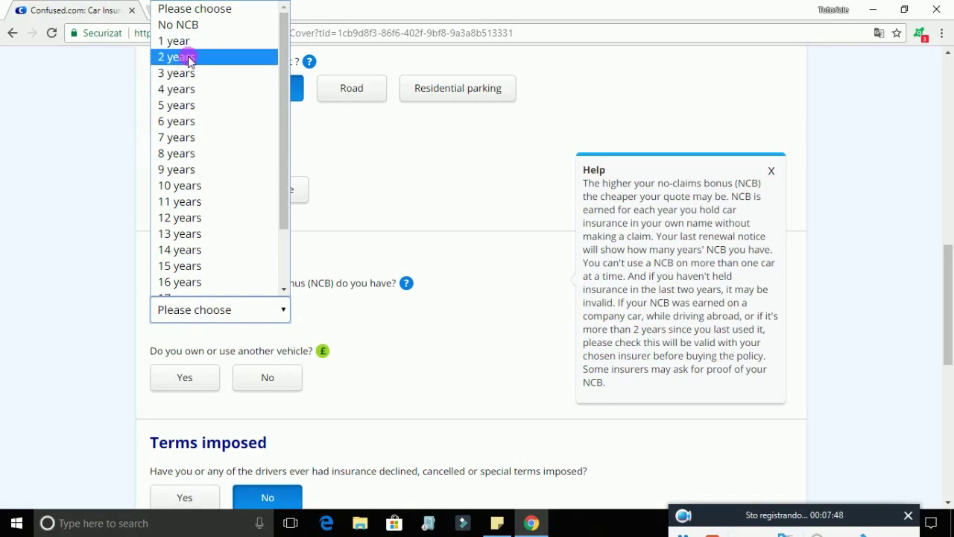
pyautogui.click(221, 26)
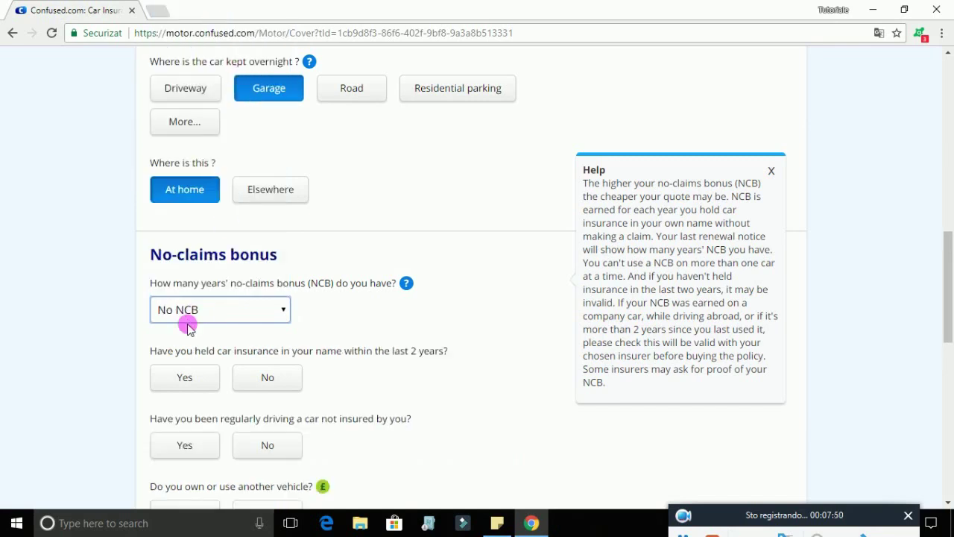
pyautogui.moveTo(945, 251); pyautogui.dragTo(945, 267)
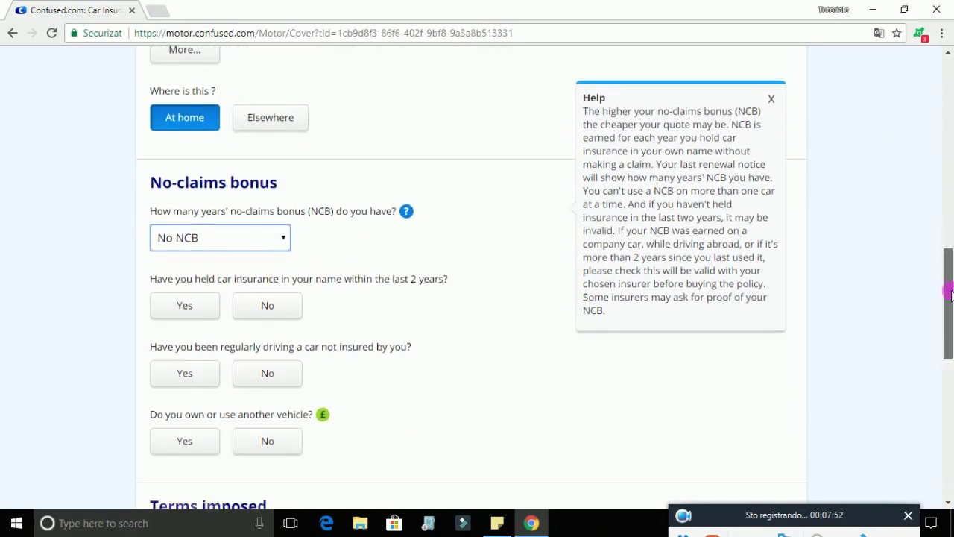
# Step: Answer No to the three insurance history questions, opt out of partner contact, and submit
pyautogui.click(286, 311)
pyautogui.click(268, 380)
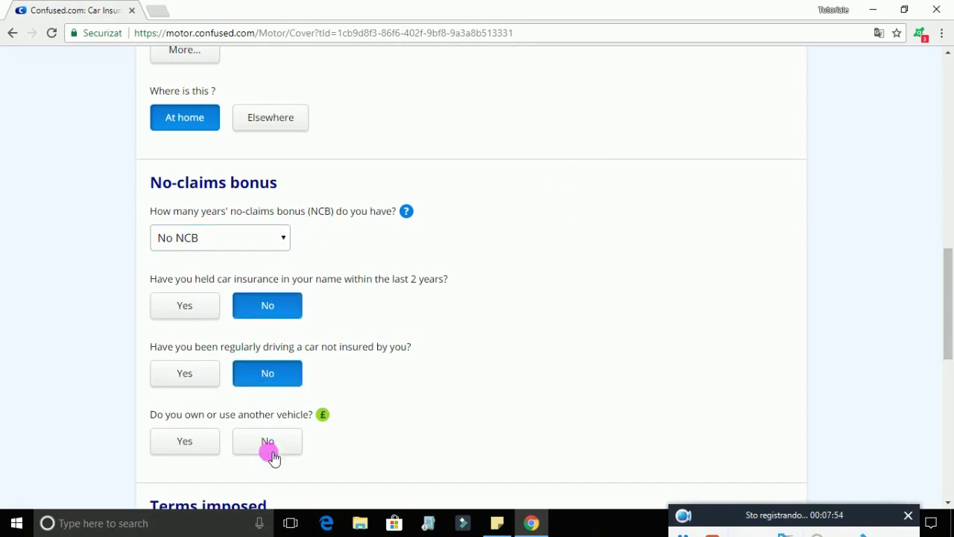
pyautogui.click(267, 442)
pyautogui.scroll(-4, 434, 158)
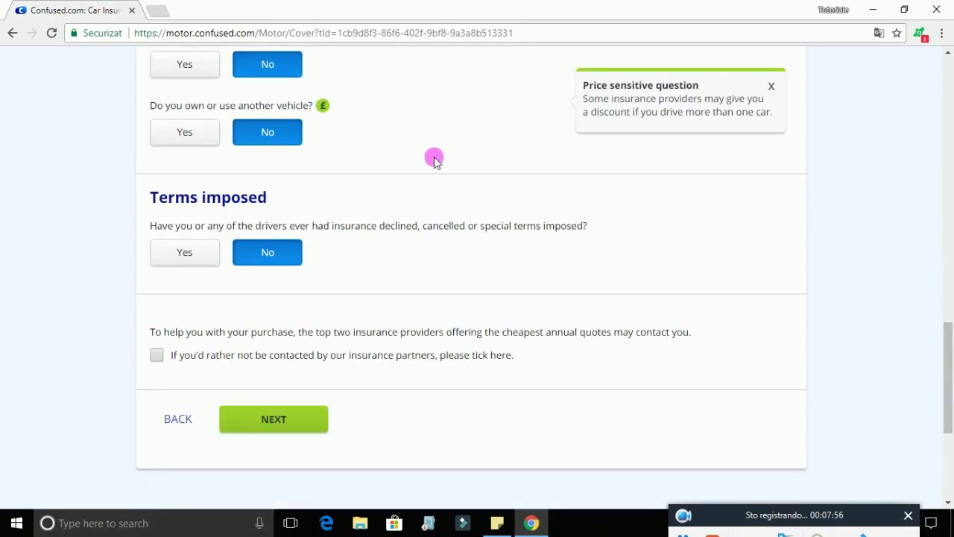
pyautogui.click(158, 355)
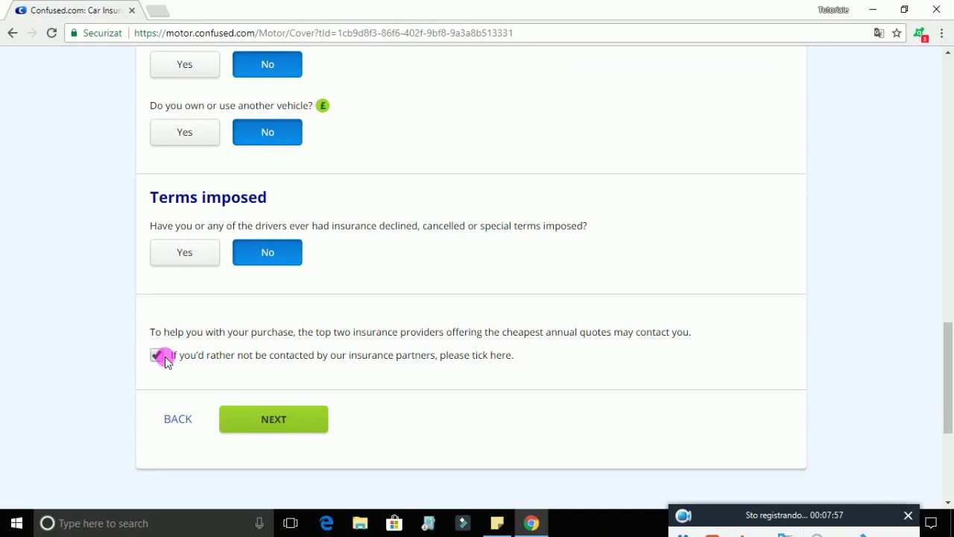
pyautogui.click(289, 421)
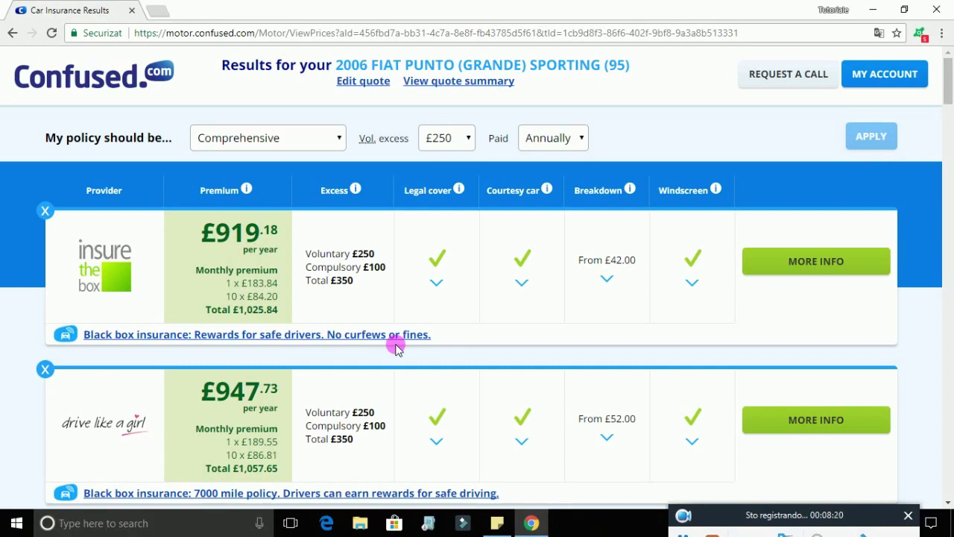
# Step: Show the quote results priced monthly and highlight the Quote me happy premium figures
pyautogui.click(575, 138)
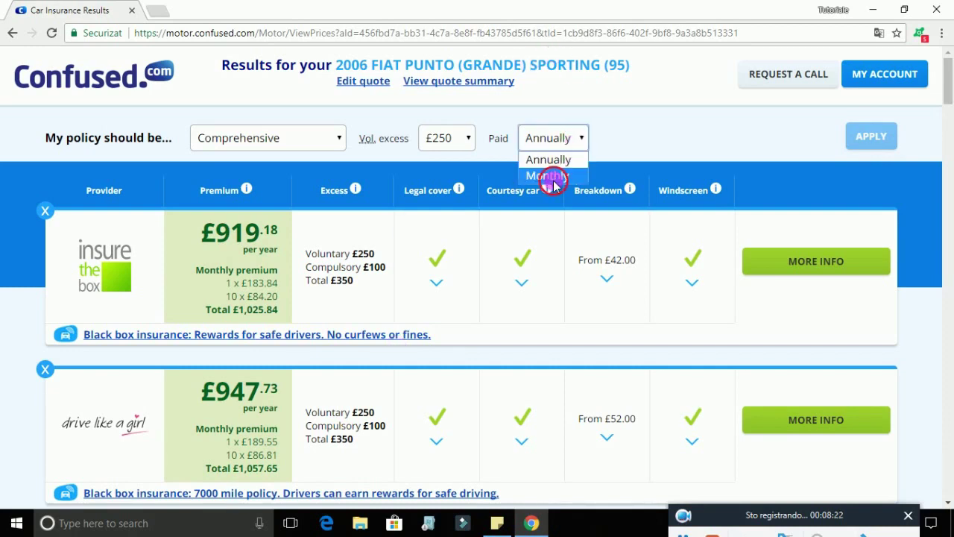
pyautogui.click(552, 176)
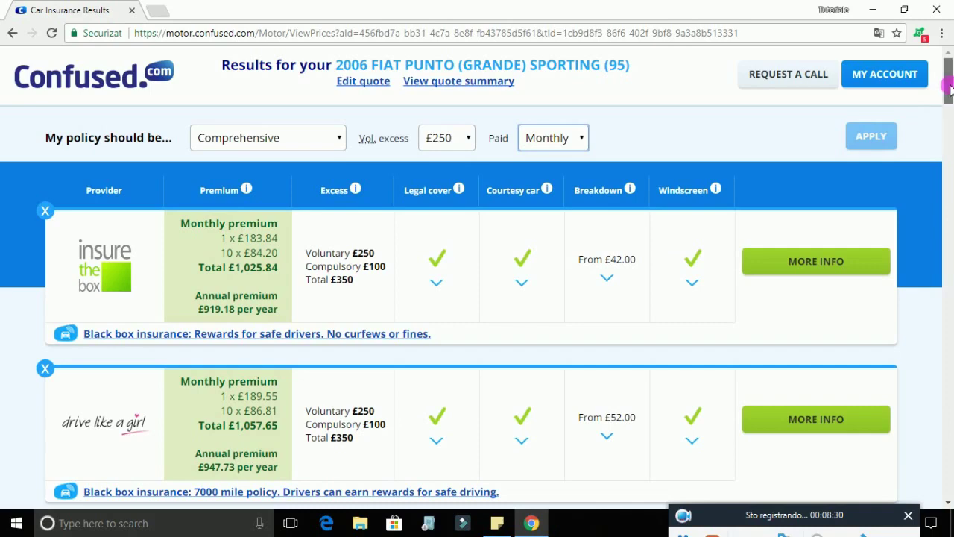
pyautogui.moveTo(949, 88); pyautogui.dragTo(950, 101)
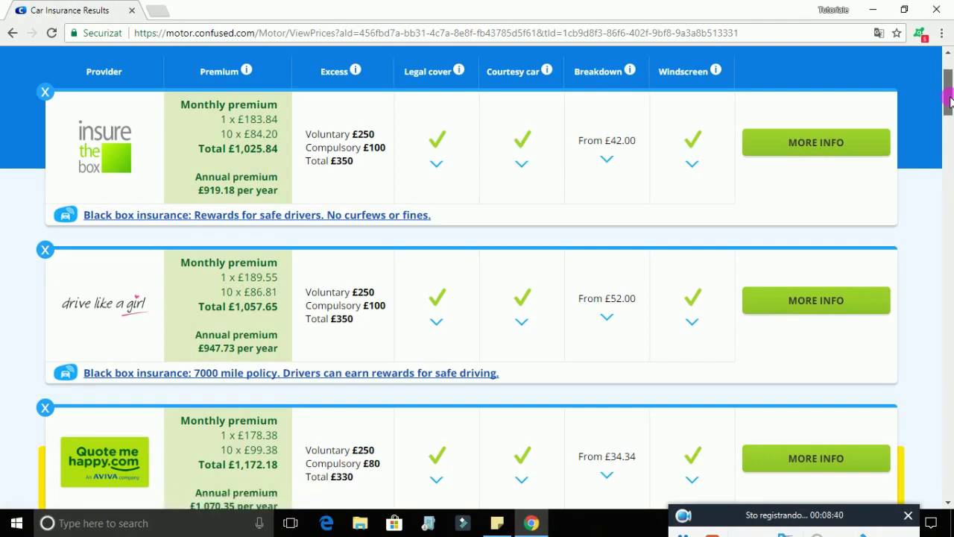
pyautogui.moveTo(949, 99); pyautogui.dragTo(951, 128)
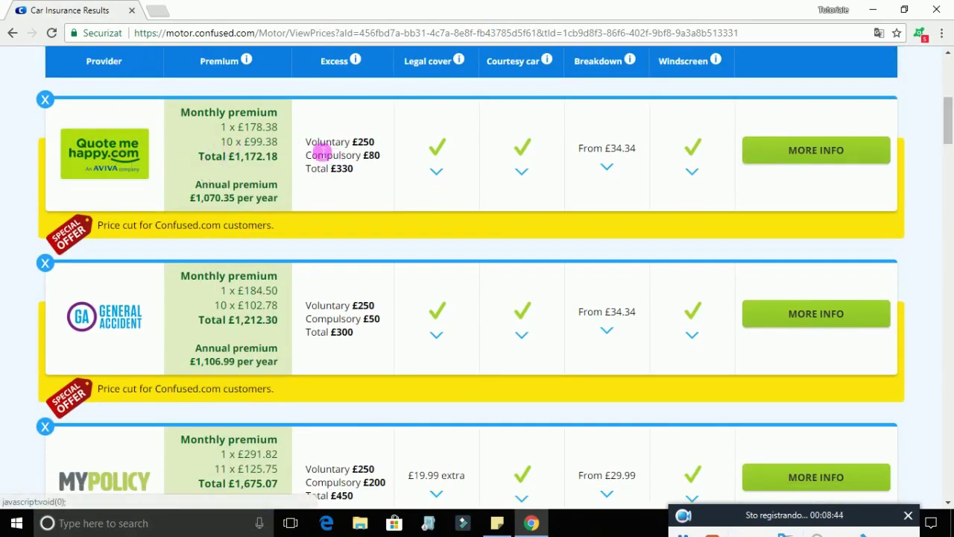
pyautogui.moveTo(234, 142); pyautogui.dragTo(302, 157)
pyautogui.click(302, 153)
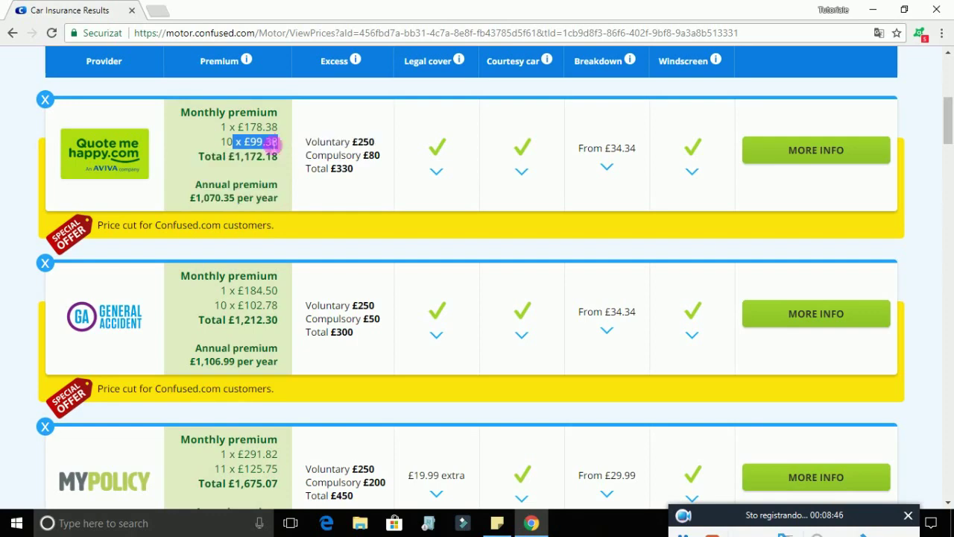
pyautogui.moveTo(219, 127); pyautogui.dragTo(322, 121)
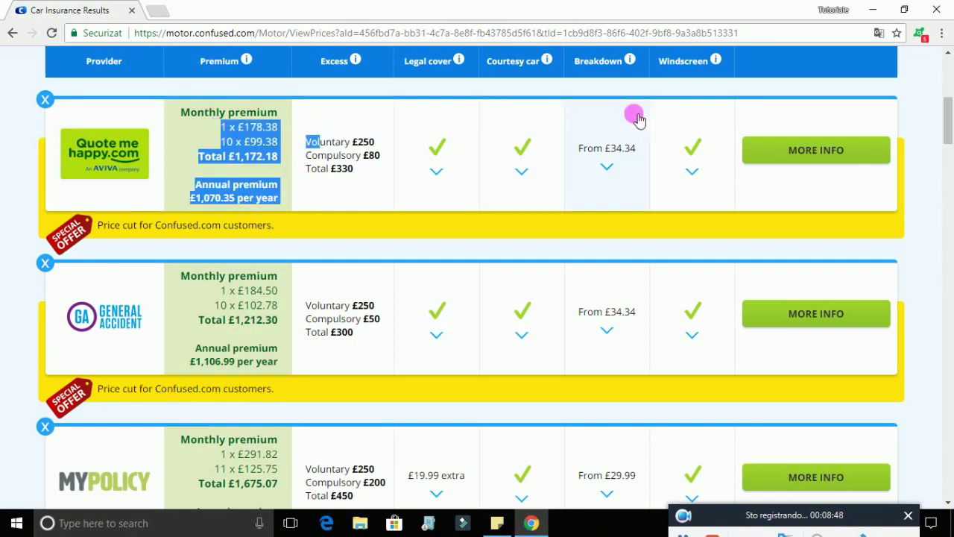
# Step: Expand the Quote me happy breakdown and view its quote details and provider information
pyautogui.click(613, 122)
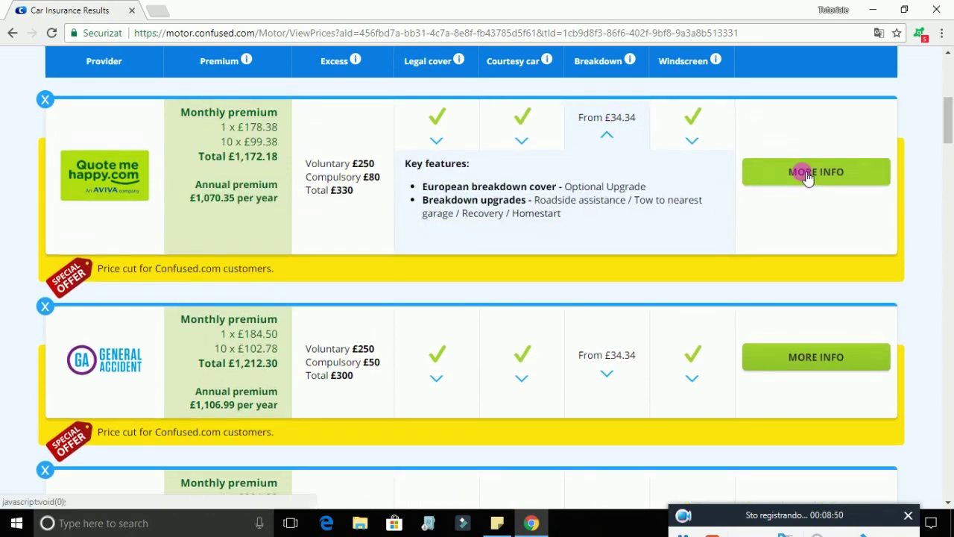
pyautogui.click(804, 172)
pyautogui.click(755, 156)
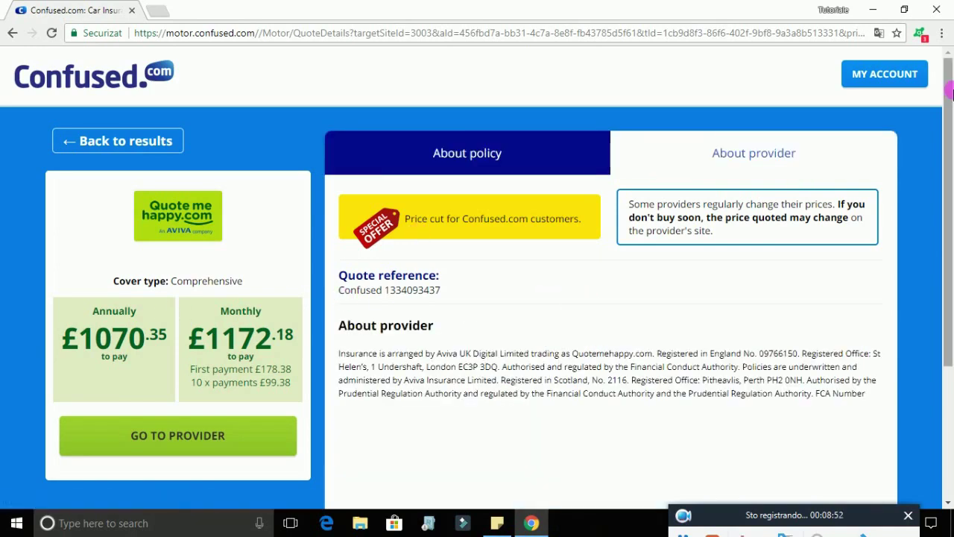
# Step: Go to the Quote Me Happy website from the quote details page
pyautogui.scroll(-1, 543, 175)
pyautogui.click(167, 370)
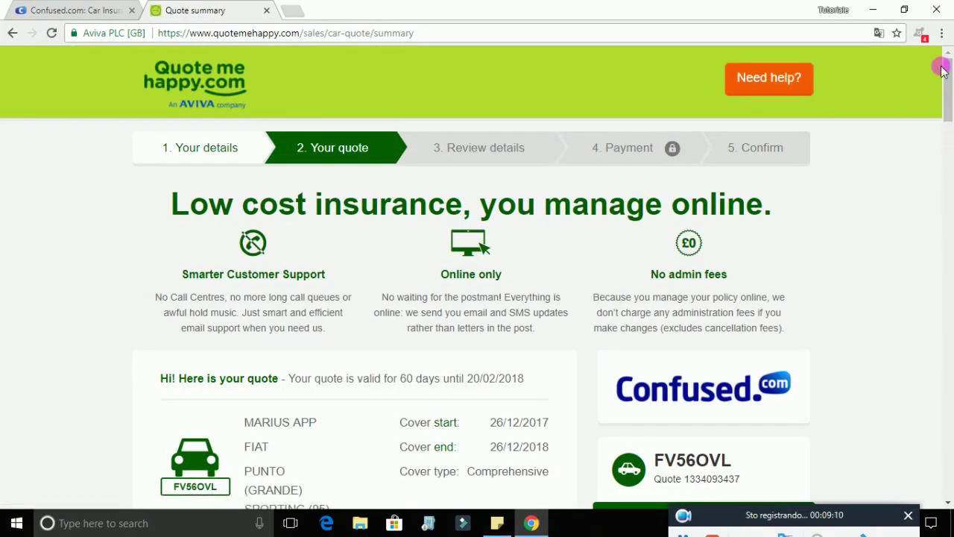
# Step: Compare the yearly price and keep the £99.38 monthly payment selected
pyautogui.moveTo(947, 69); pyautogui.dragTo(948, 124)
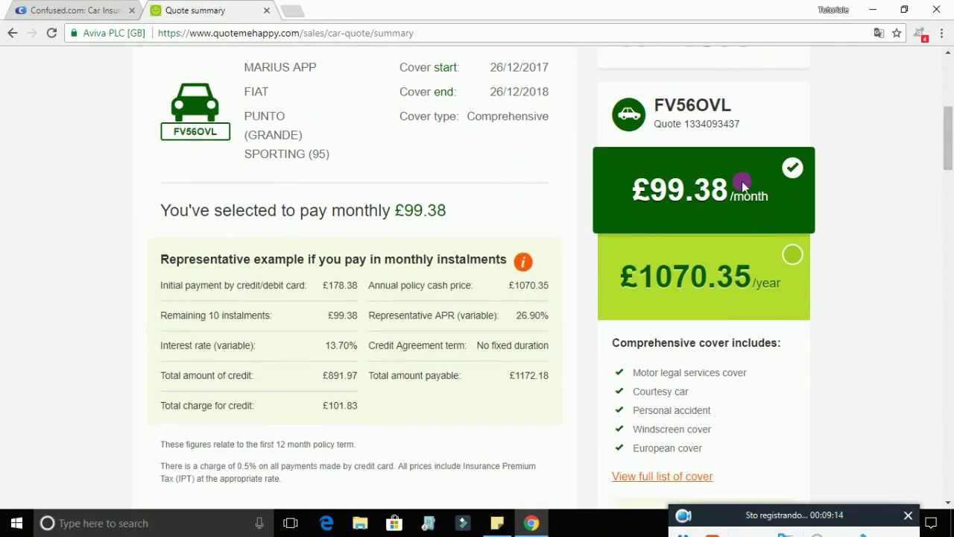
pyautogui.moveTo(656, 278); pyautogui.dragTo(736, 277)
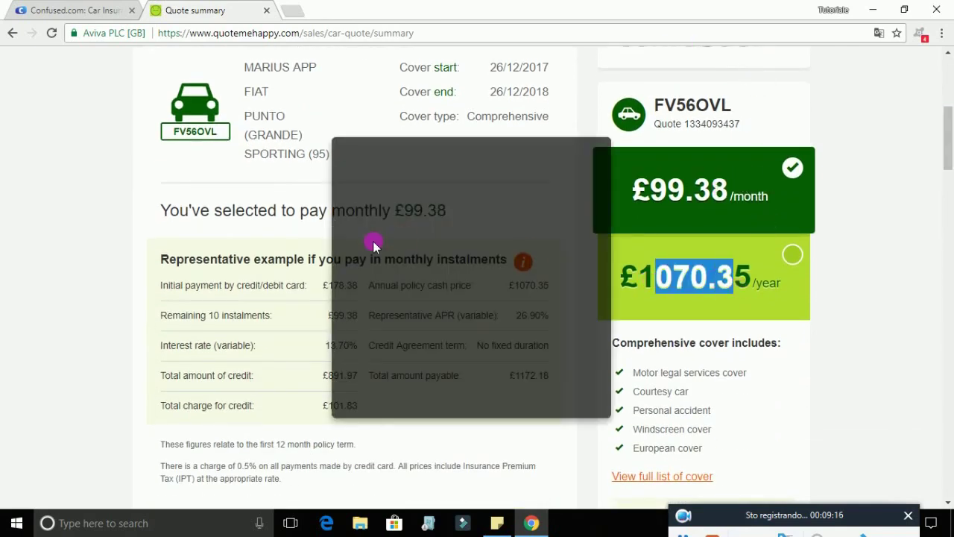
pyautogui.click(741, 189)
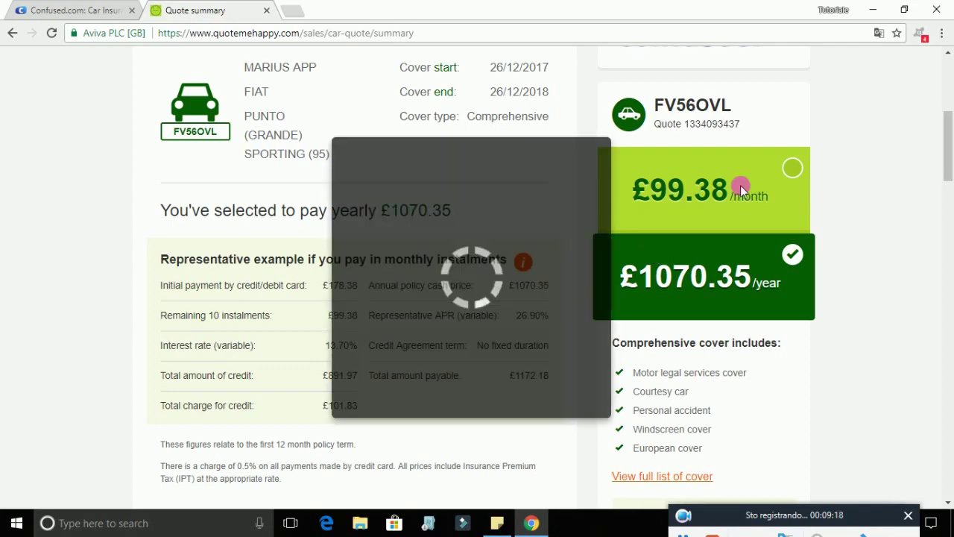
# Step: Change the cover start date to 28 December 2017 in Your details
pyautogui.moveTo(947, 144); pyautogui.dragTo(950, 213)
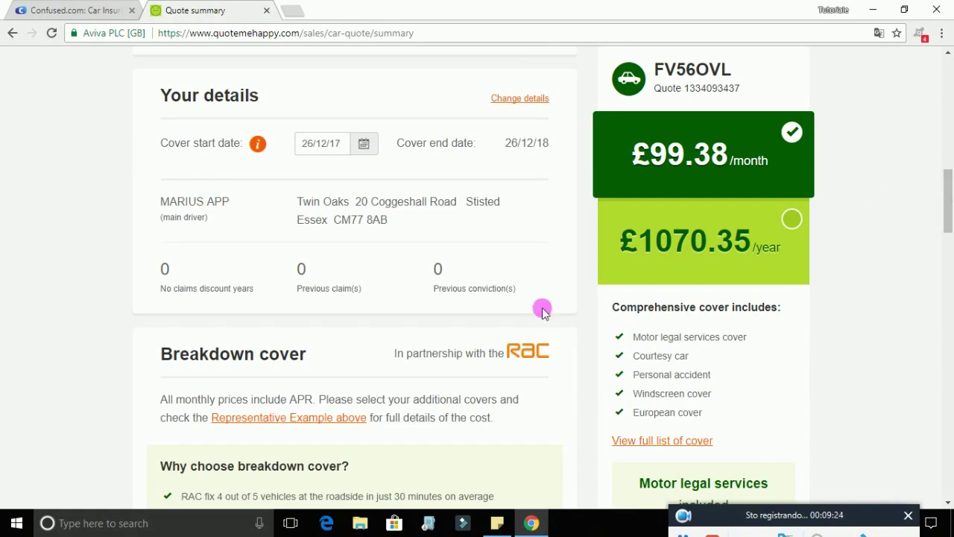
pyautogui.click(363, 153)
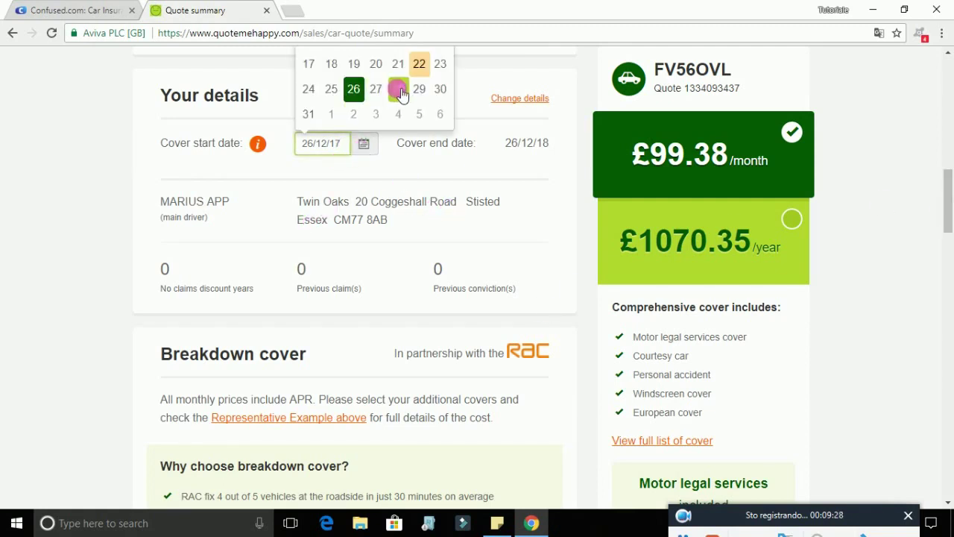
pyautogui.click(398, 89)
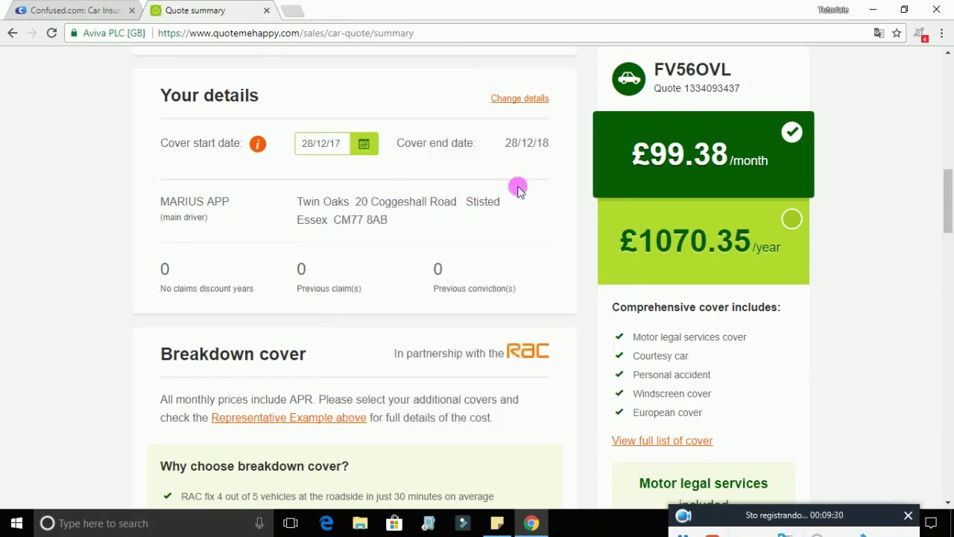